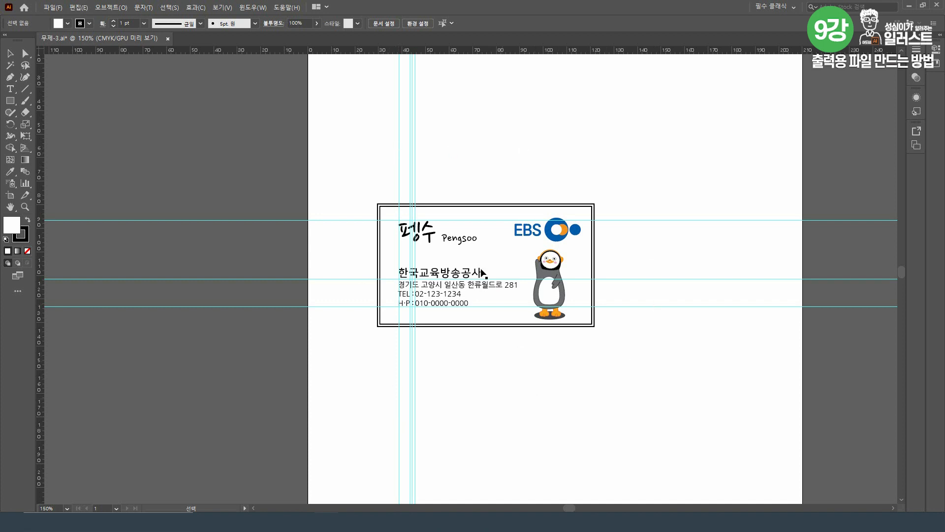
Duplicate the double card border beside the business card and shift all artwork and guides so both cards fit on the artboard
left_click(383, 211)
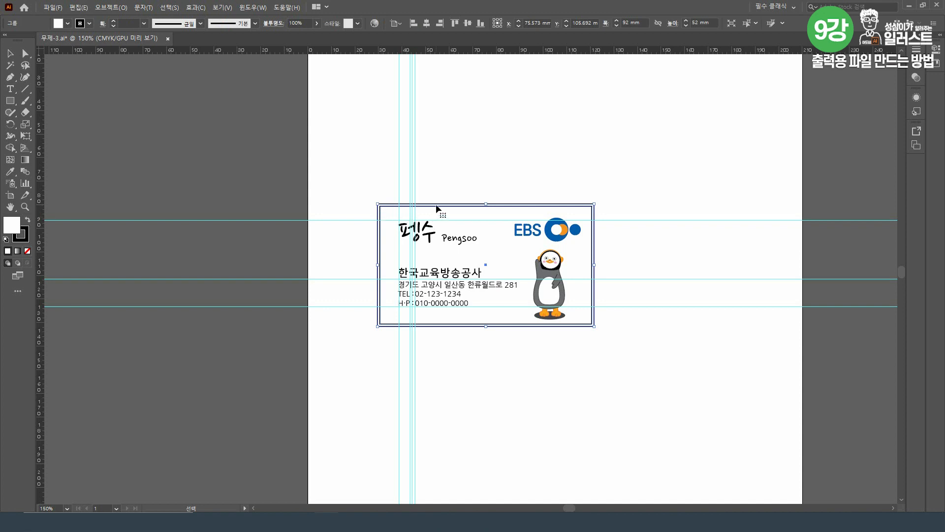
left_click_drag(438, 208, 674, 211)
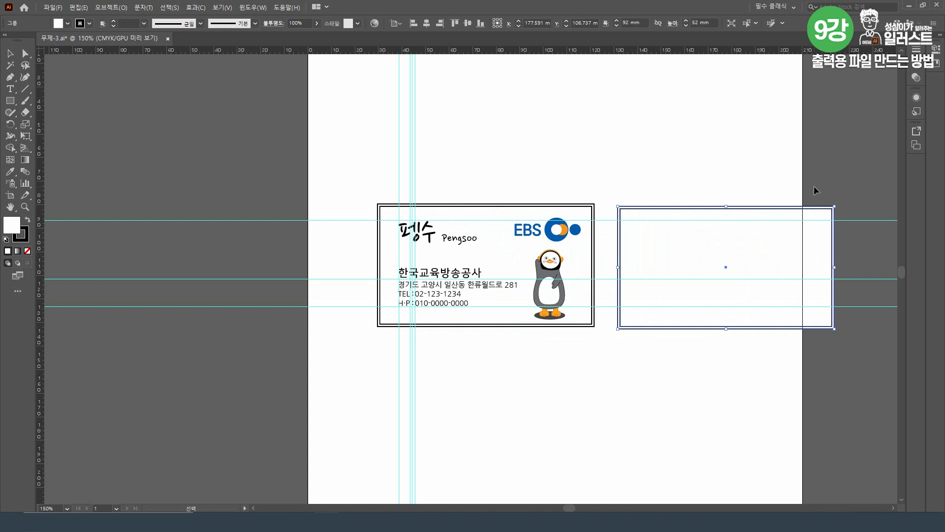
left_click_drag(348, 161, 805, 367)
left_click_drag(764, 277, 705, 271)
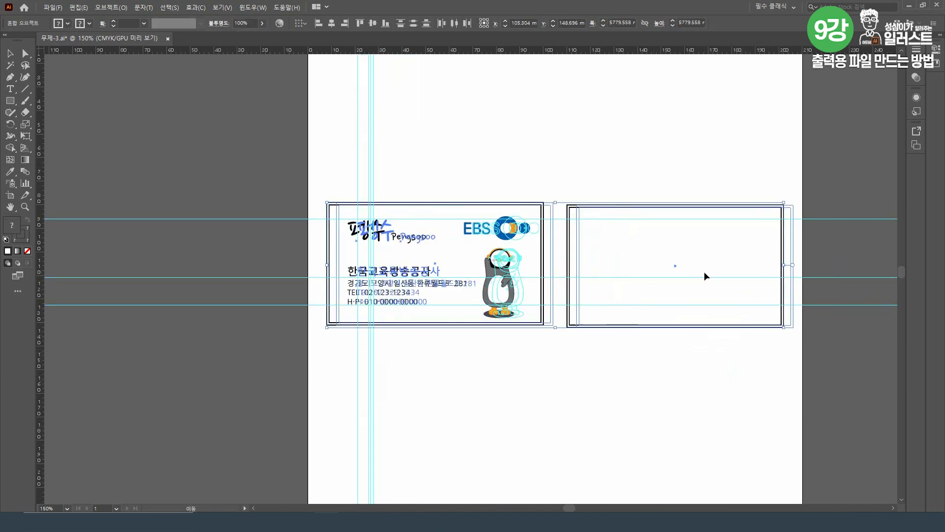
left_click(640, 200)
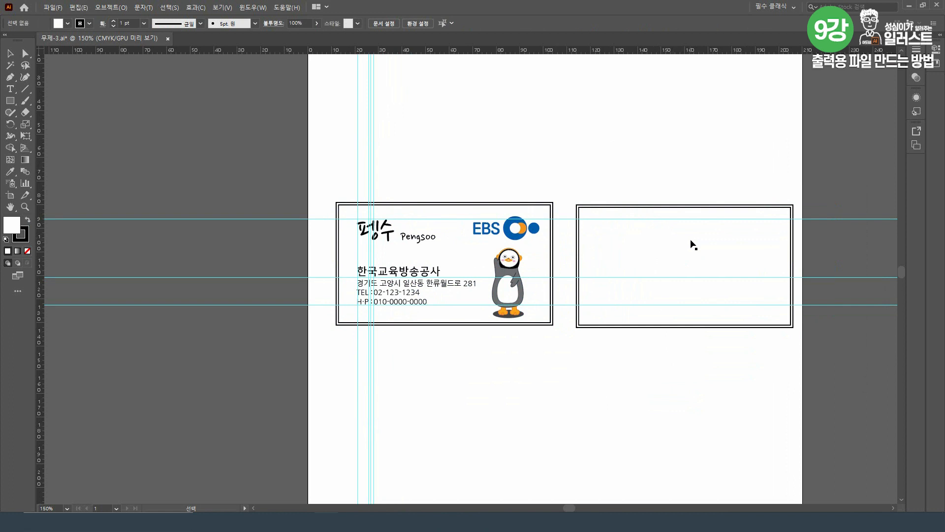
Reposition the empty card border level with the finished card, leaving a narrow gap between them
left_click_drag(694, 246, 476, 112)
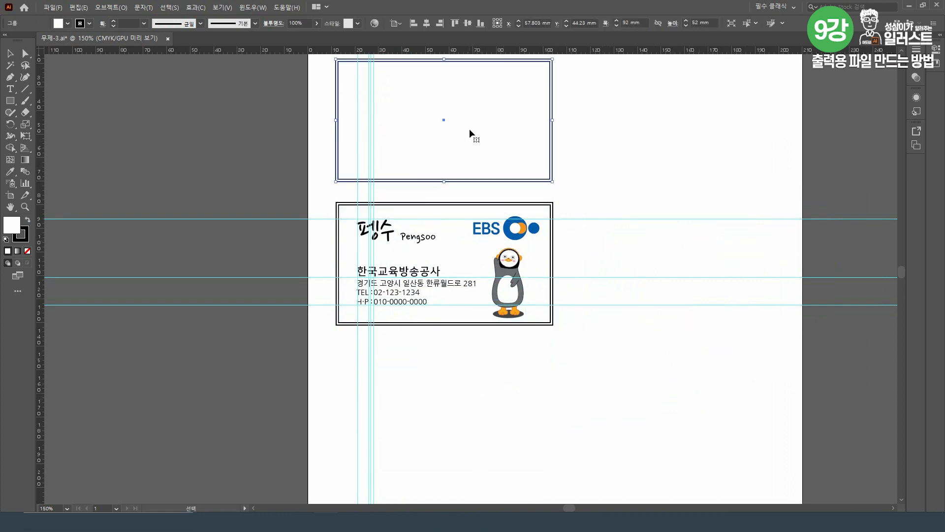
left_click_drag(436, 123, 666, 267)
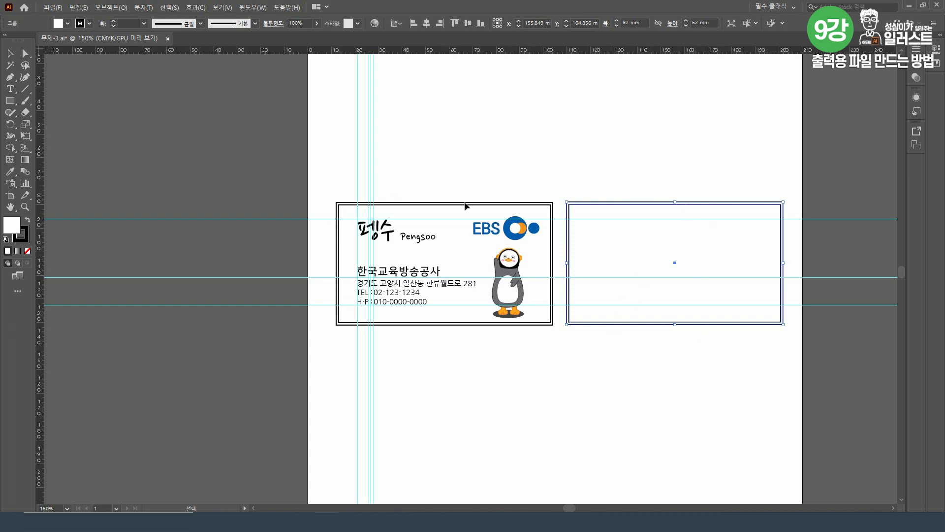
left_click(496, 377)
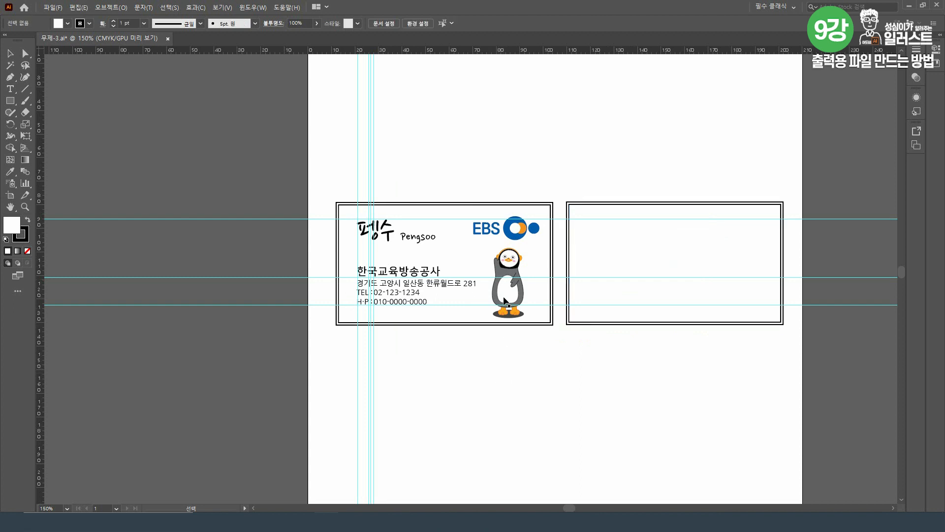
Copy the 펭수 and Pengsoo texts and the penguin onto the empty card, enlarging the penguin copy to about 17 by 37 mm
left_click_drag(388, 240, 642, 265)
left_click_drag(424, 246, 674, 274)
left_click_drag(511, 302, 729, 281)
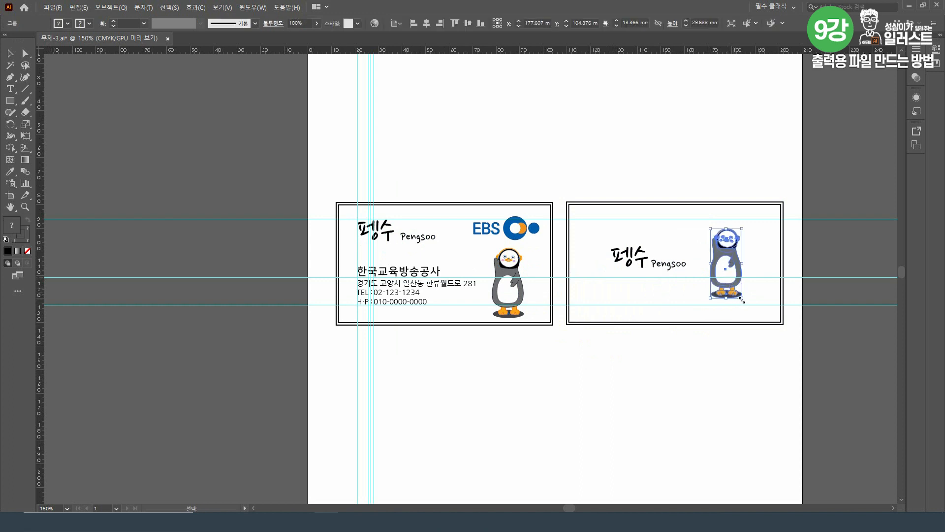
left_click_drag(742, 299, 750, 315)
left_click_drag(729, 259, 726, 254)
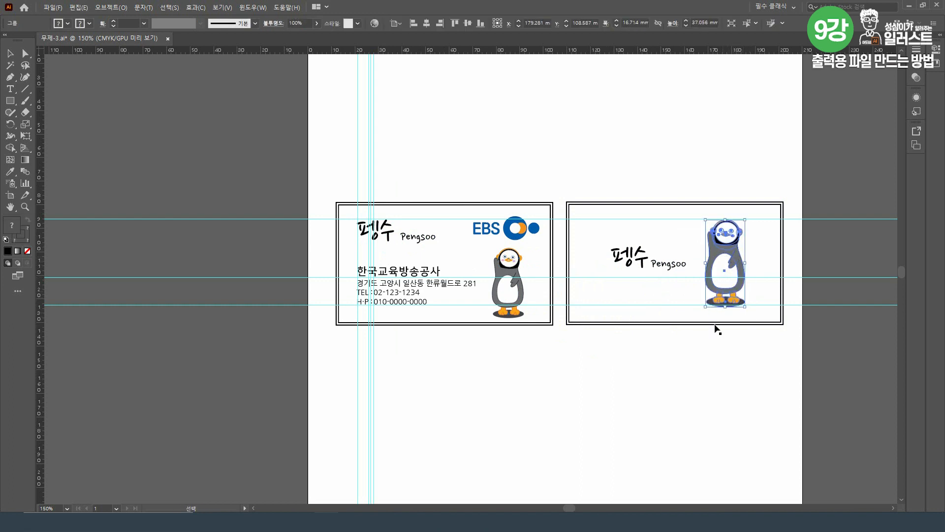
left_click(555, 263)
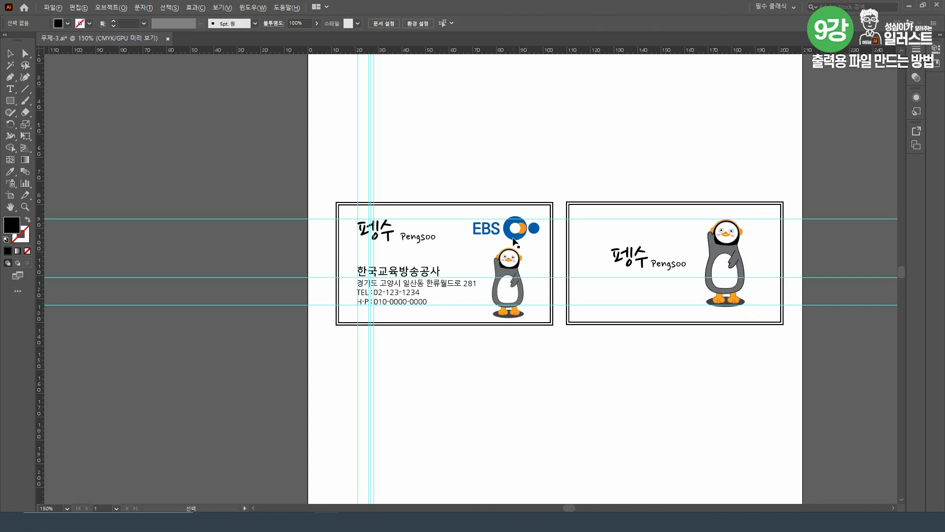
Place a smaller copy of the EBS logo in the second card's upper corner and save the document
left_click_drag(514, 241, 621, 228)
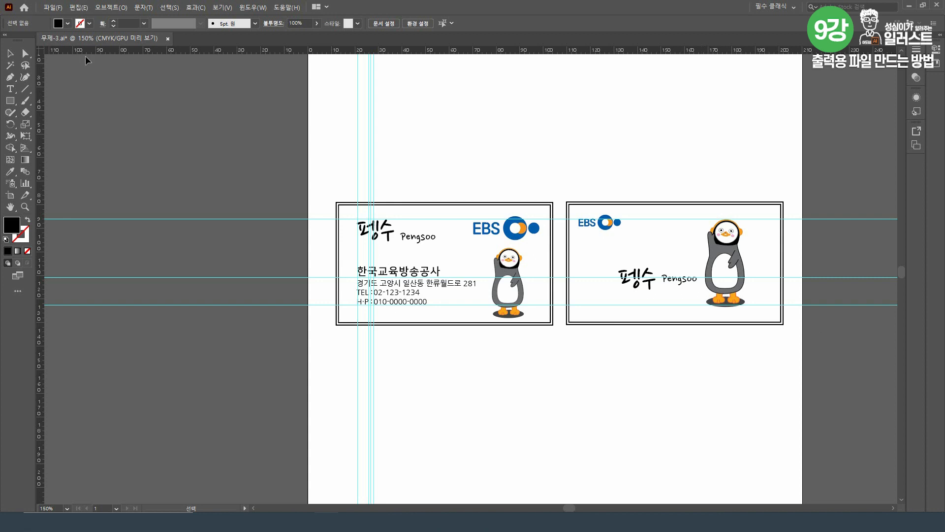
left_click(51, 8)
left_click(448, 148)
key("ctrl+s")
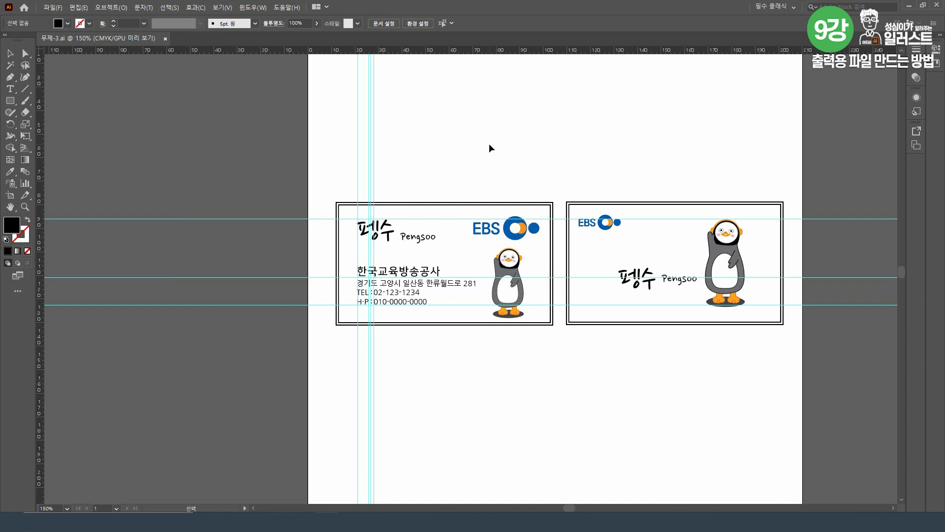
Try selecting the vertical and horizontal guides and clearing all guides, and undo the clearing
left_click_drag(398, 161, 397, 162)
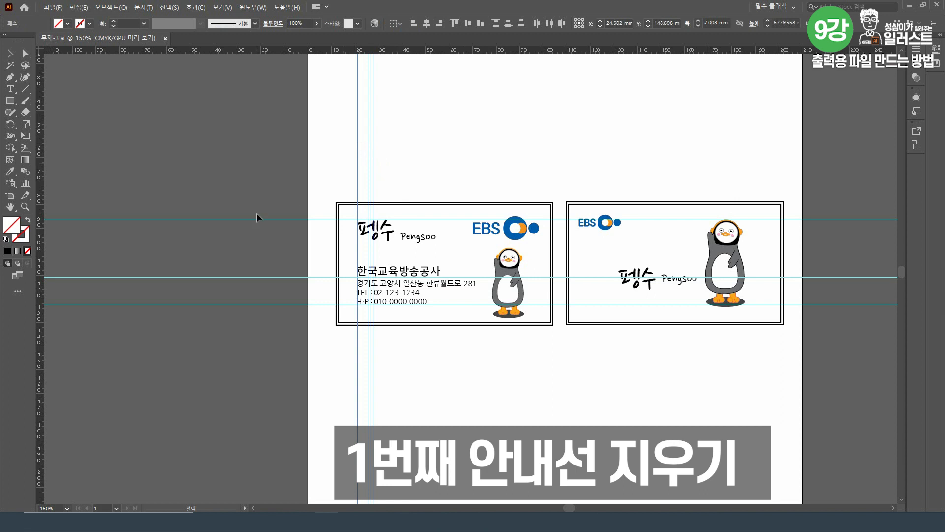
left_click_drag(283, 280, 289, 331)
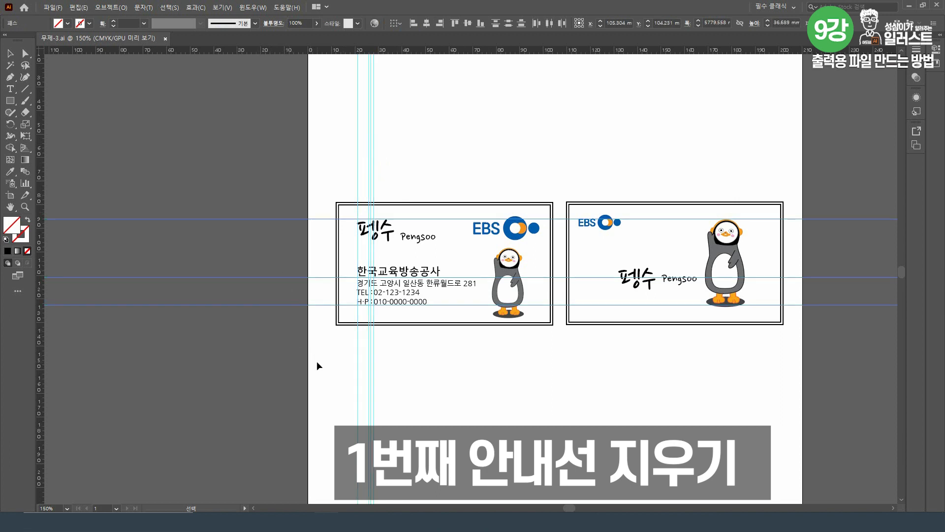
left_click(485, 124)
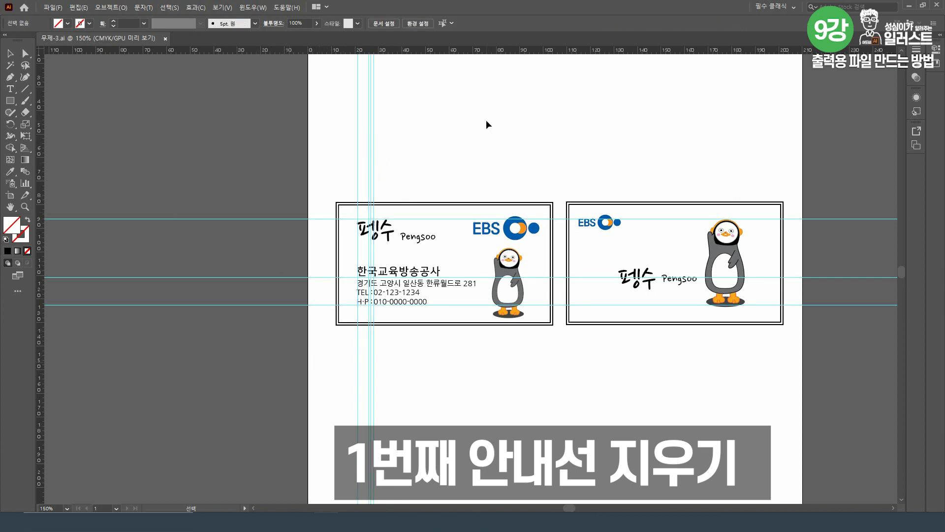
left_click(222, 8)
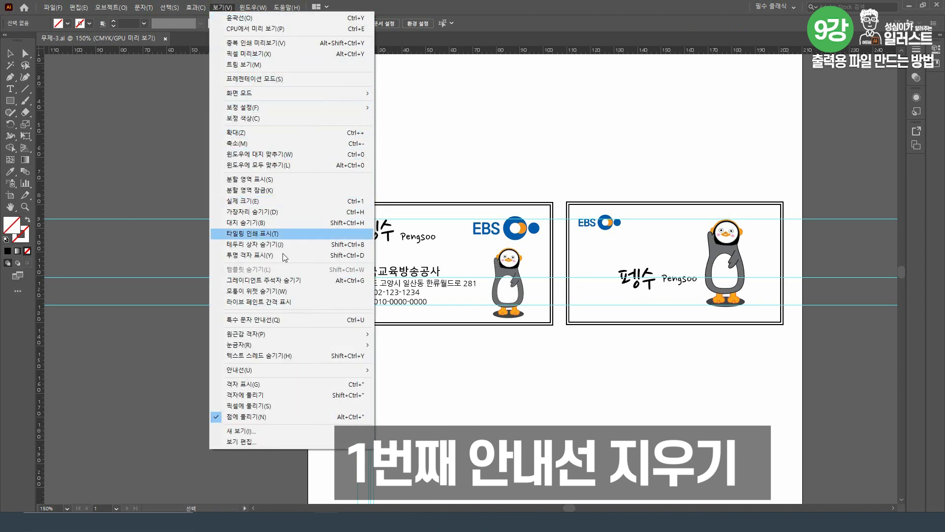
mouse_move(295, 371)
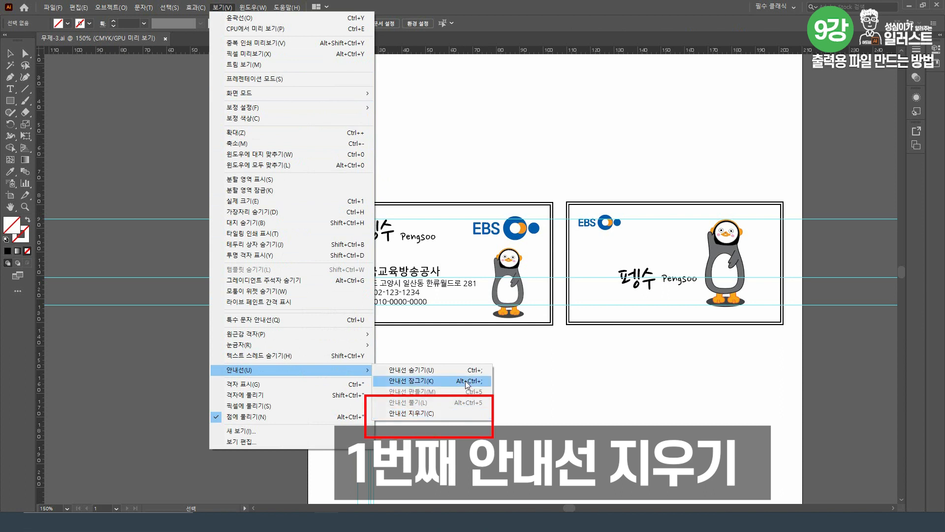
left_click(460, 415)
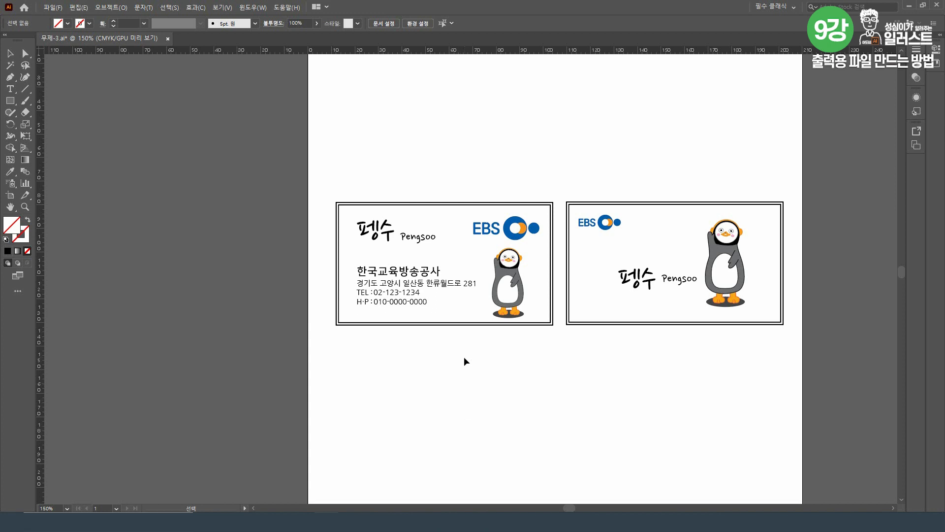
key("ctrl+z")
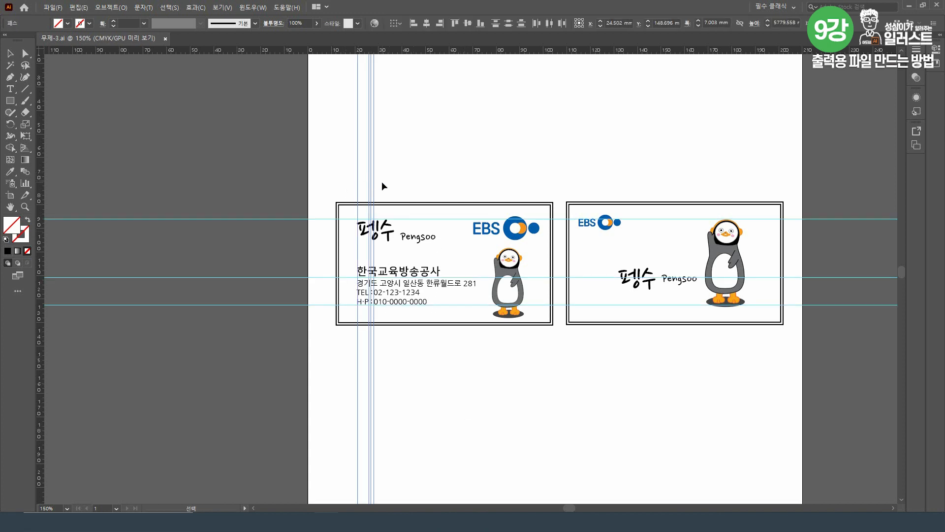
Try deleting only the selected vertical guides, and undo the deletion
key("Delete")
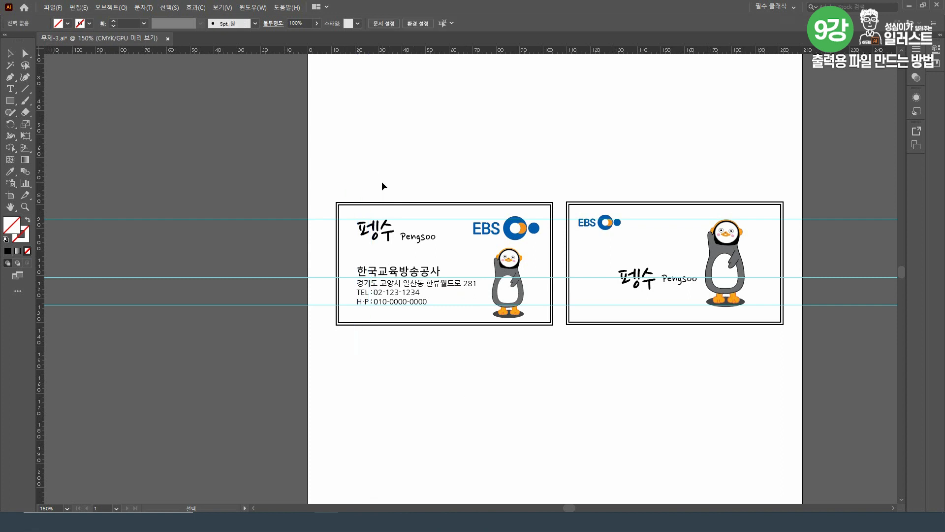
key("ctrl+z")
key("ctrl+z")
Try grouping a vertical guide with the 펭수 text and deleting the group, and undo the deletion and grouping
left_click(373, 197, "shift")
left_click(116, 7)
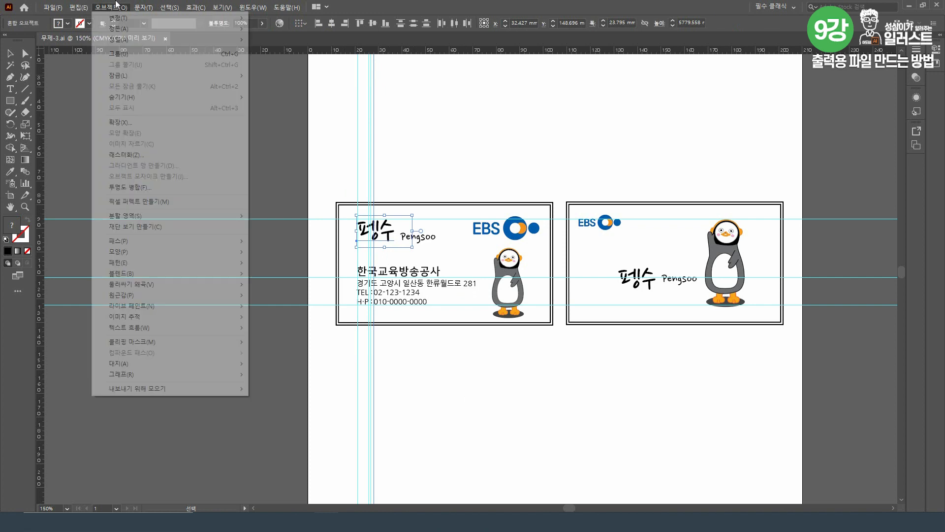
left_click(152, 55)
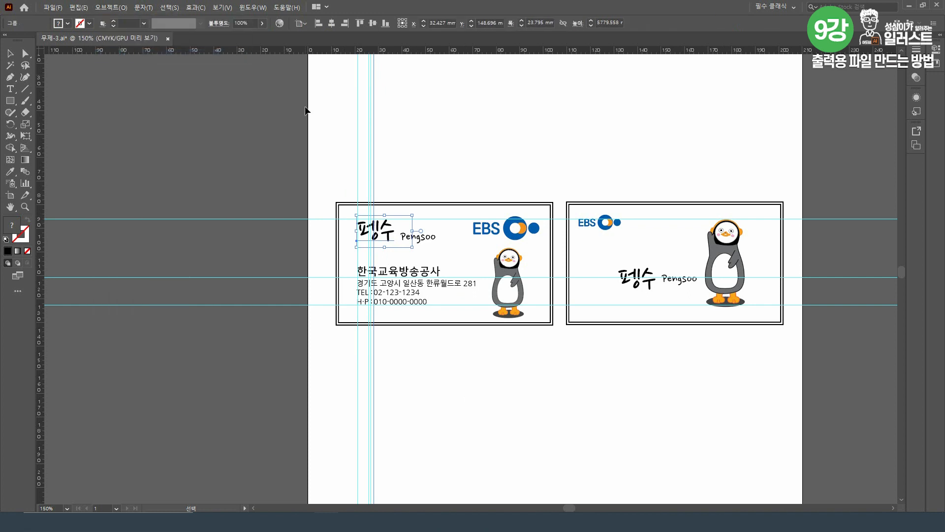
key("Delete")
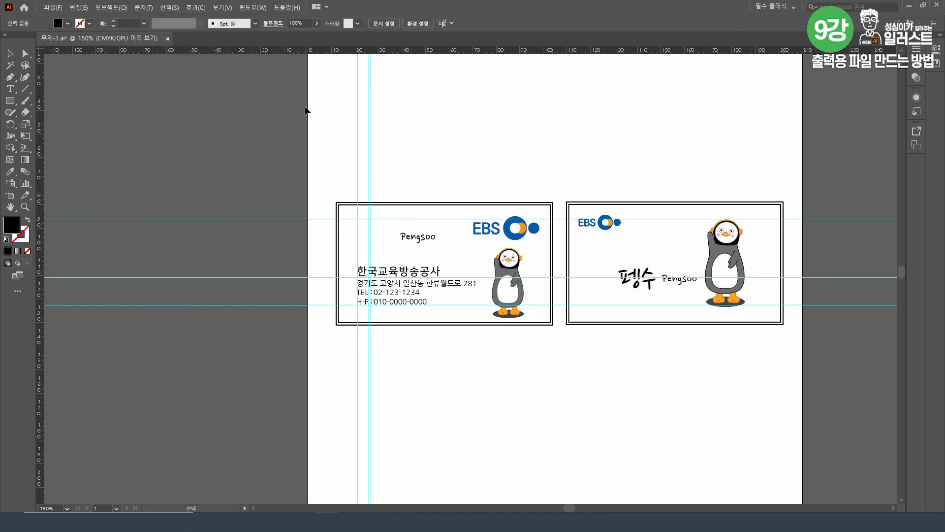
key("ctrl+z")
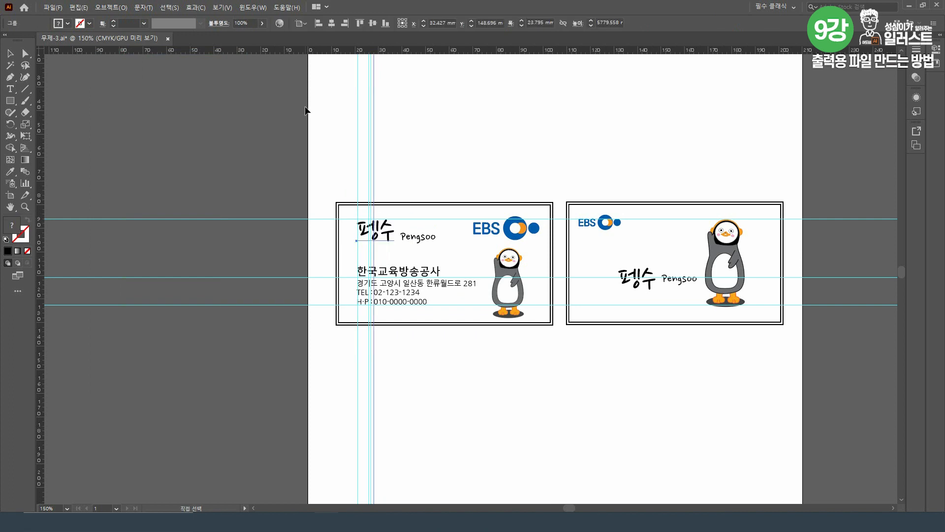
key("ctrl+z")
Clear all guides from the document with the Clear Guides command
left_click(323, 112)
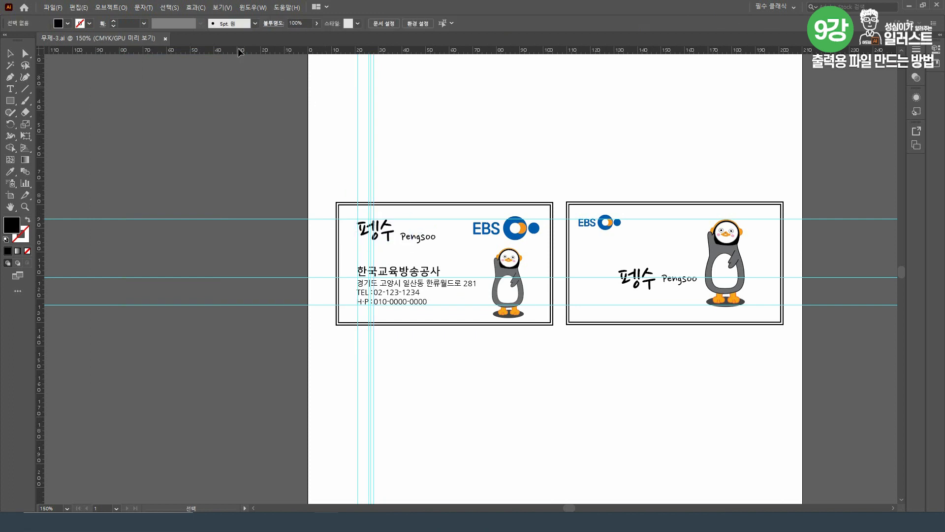
left_click(223, 8)
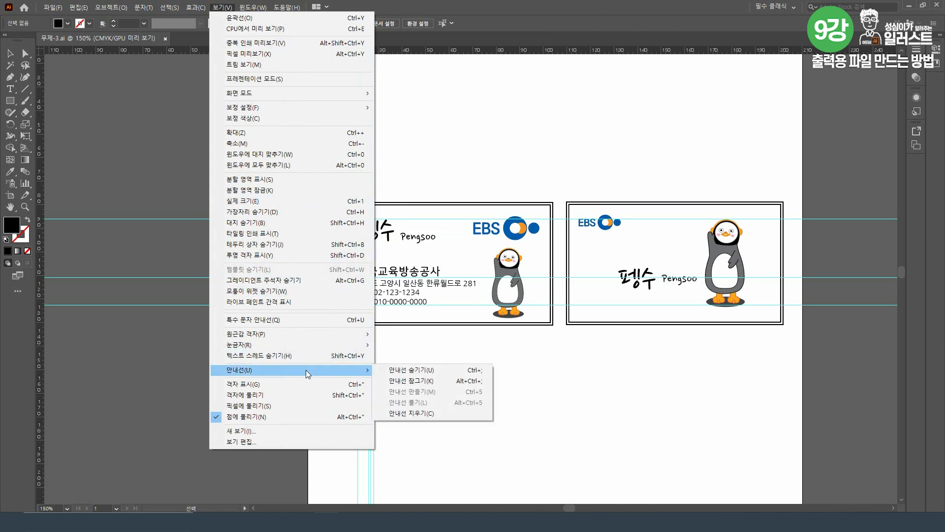
left_click(450, 415)
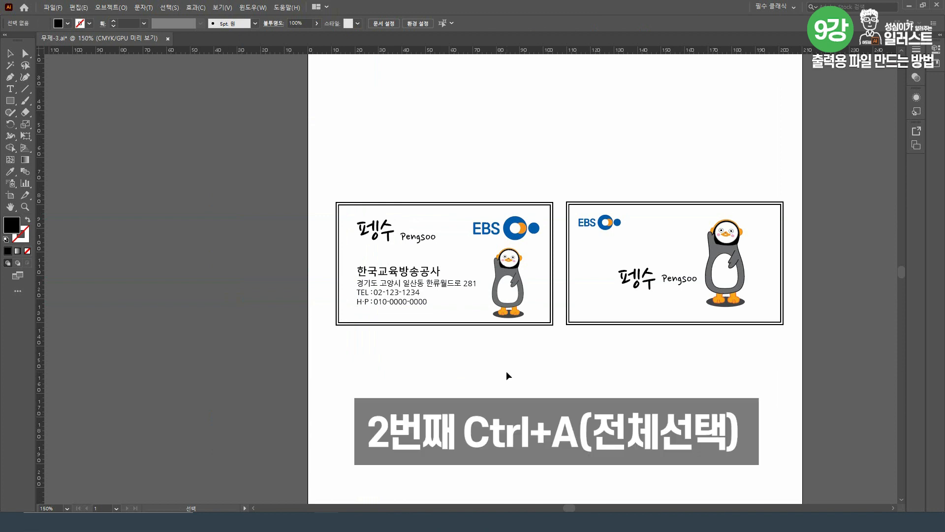
Convert all text on both business cards to outlines with Create Outlines
key("ctrl+a")
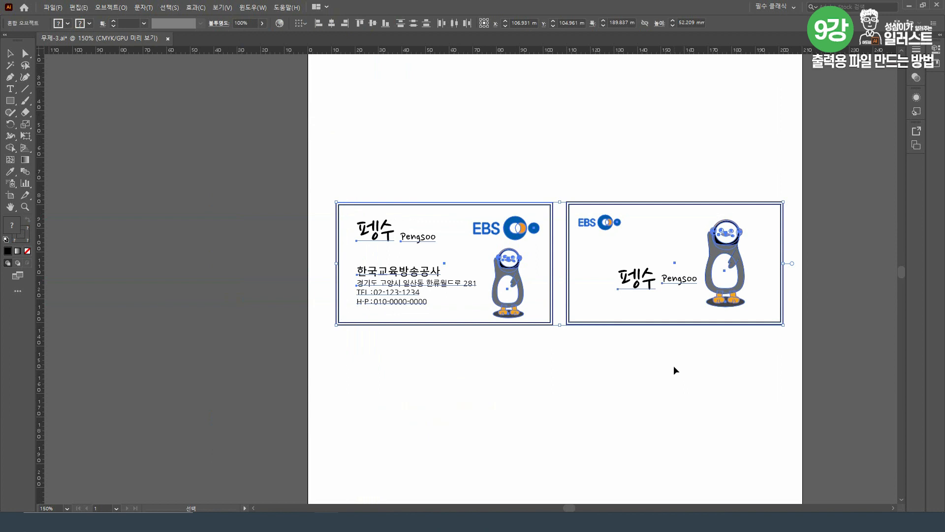
left_click(144, 7)
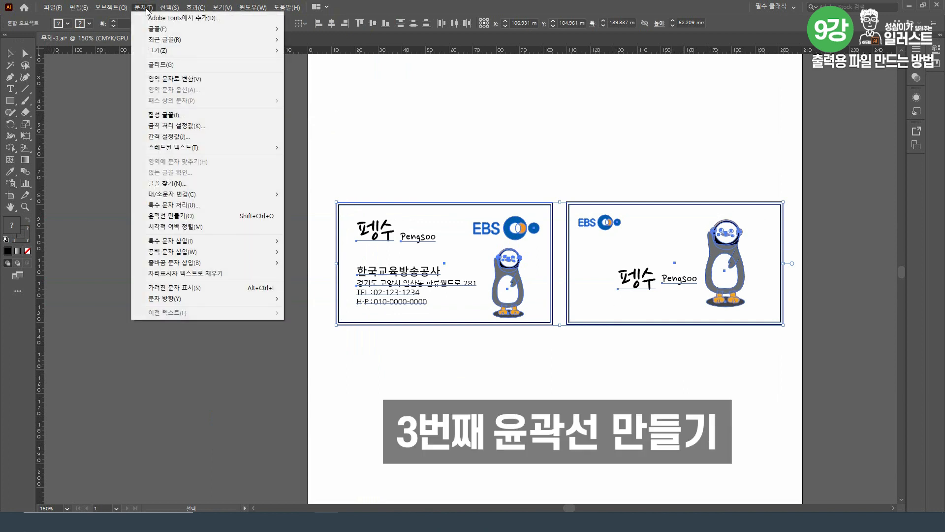
left_click(227, 216)
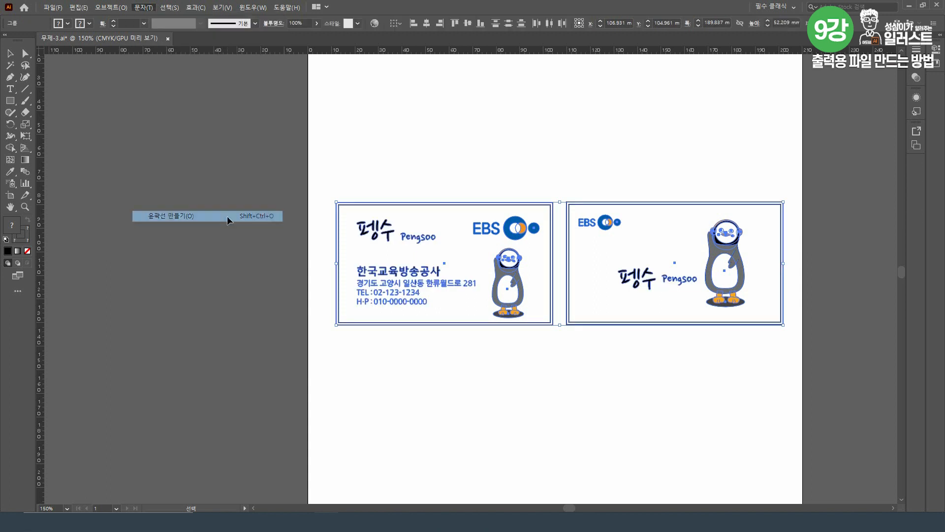
left_click(405, 183)
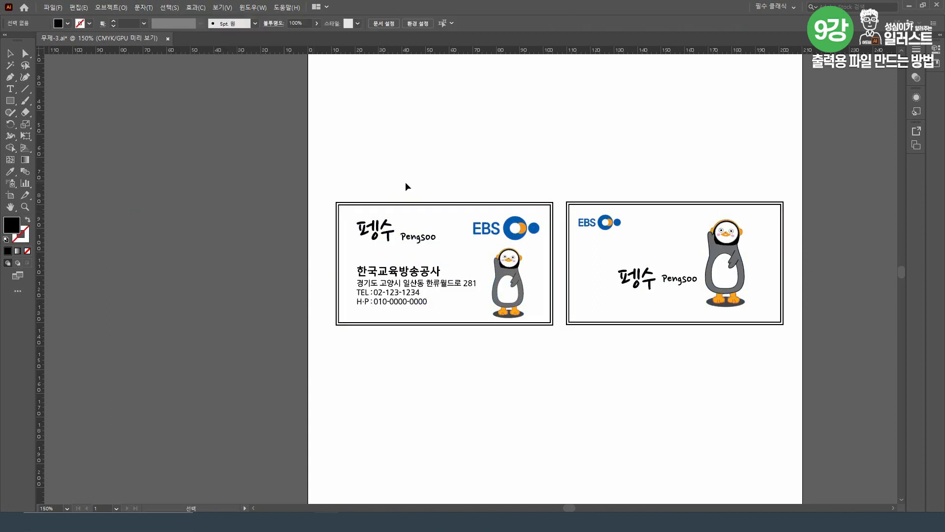
Check the document for remaining live fonts with Find Font and close the dialog
left_click(143, 8)
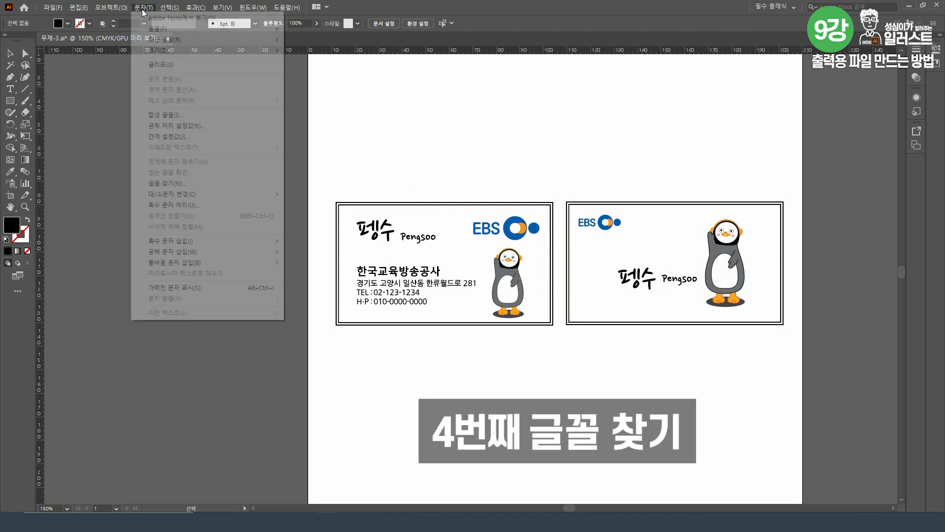
left_click(218, 182)
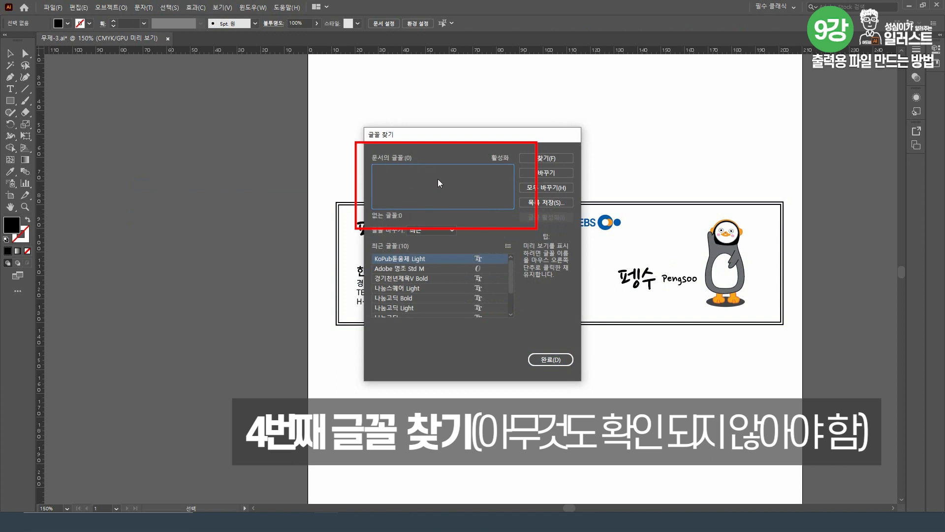
left_click_drag(439, 132, 185, 129)
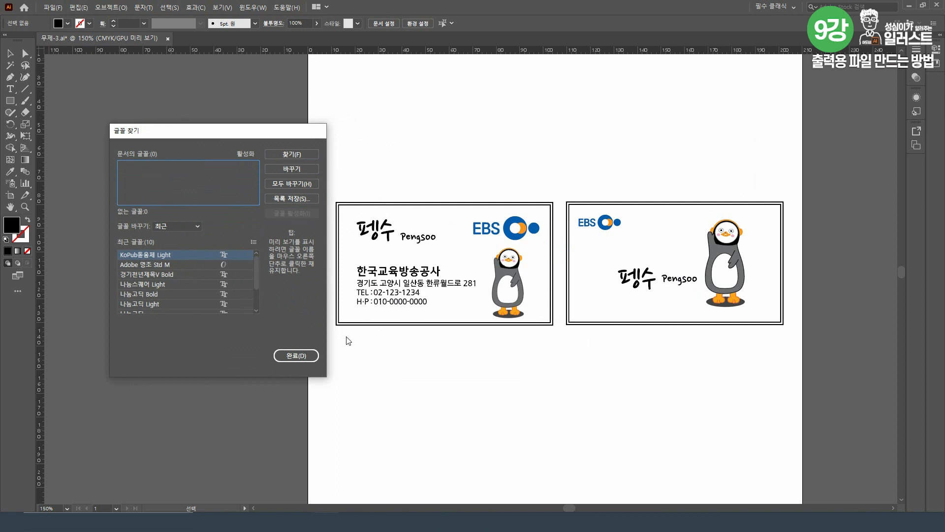
left_click(296, 355)
key("a")
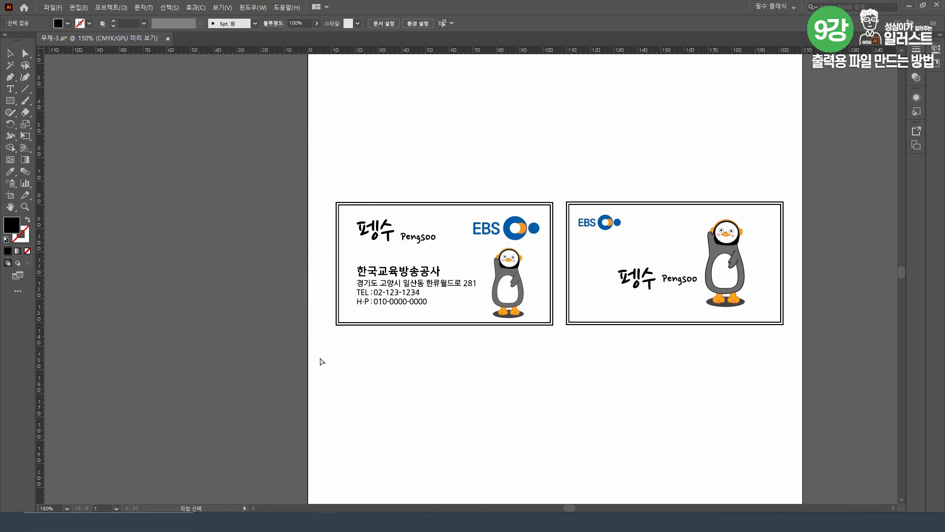
Select all artwork on both cards, list the fonts in use with Find Font, and close the dialog
key("v")
key("ctrl+a")
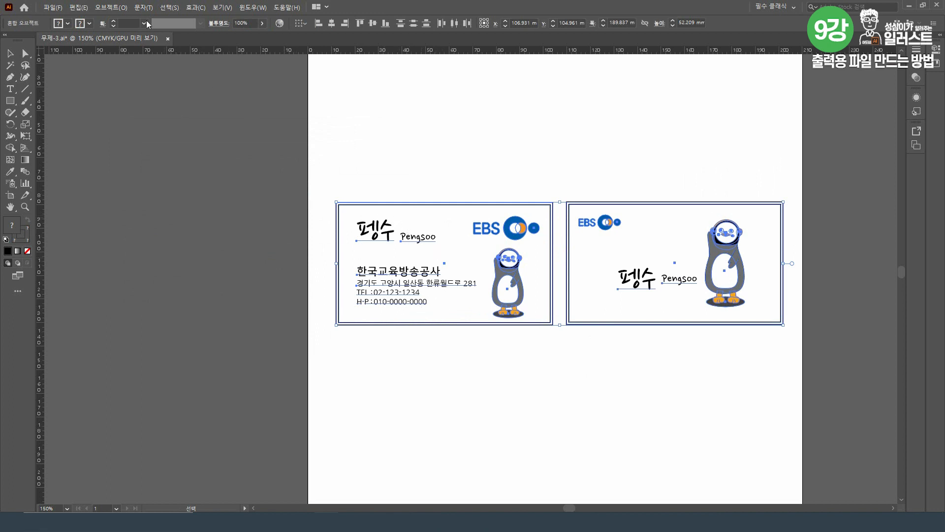
left_click(134, 8)
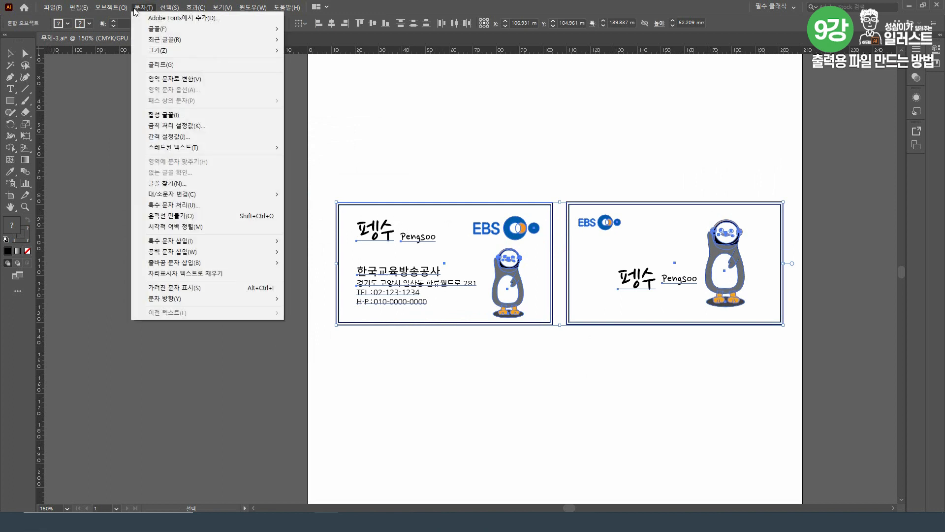
left_click(213, 184)
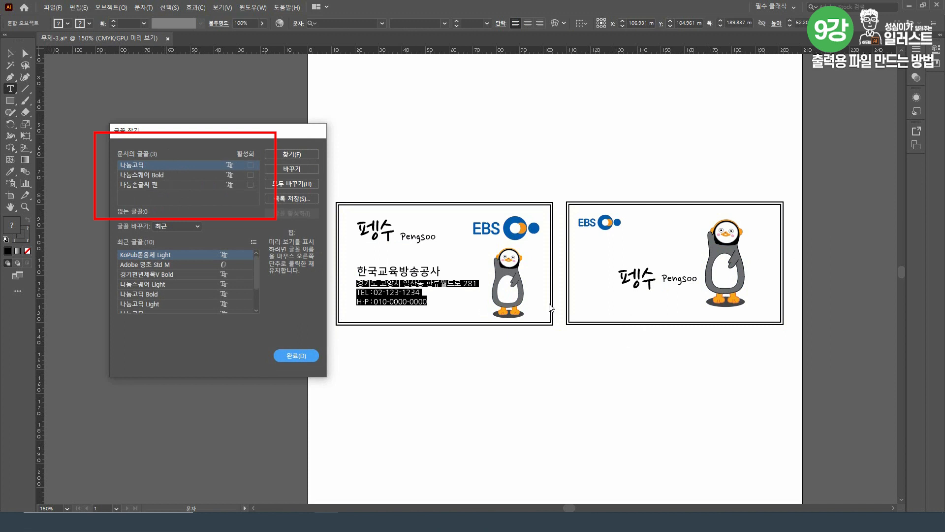
left_click(308, 358)
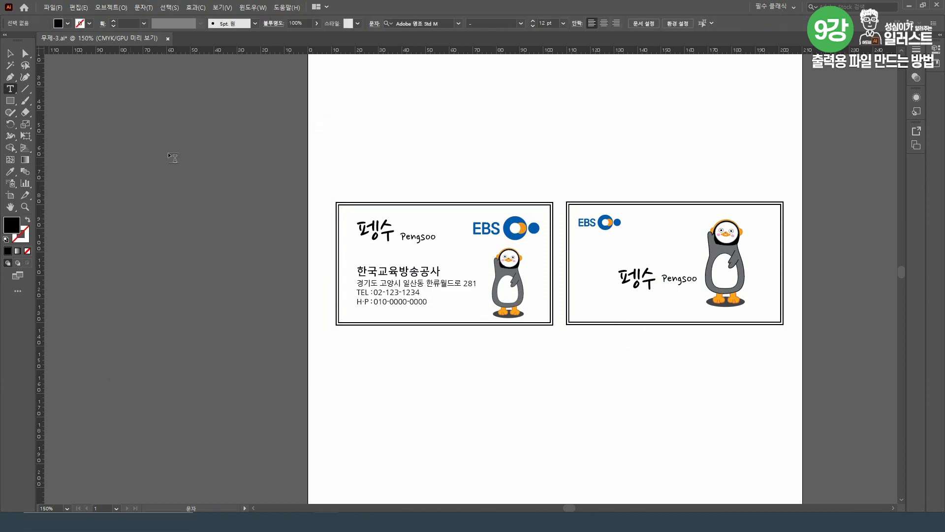
Convert all text on both business cards to outlines with Create Outlines and clear the selection
key("v")
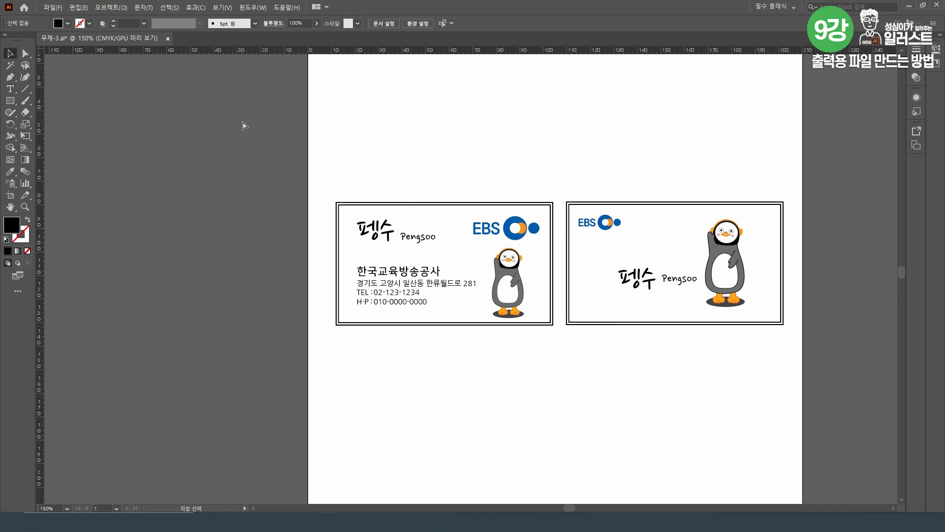
key("ctrl+a")
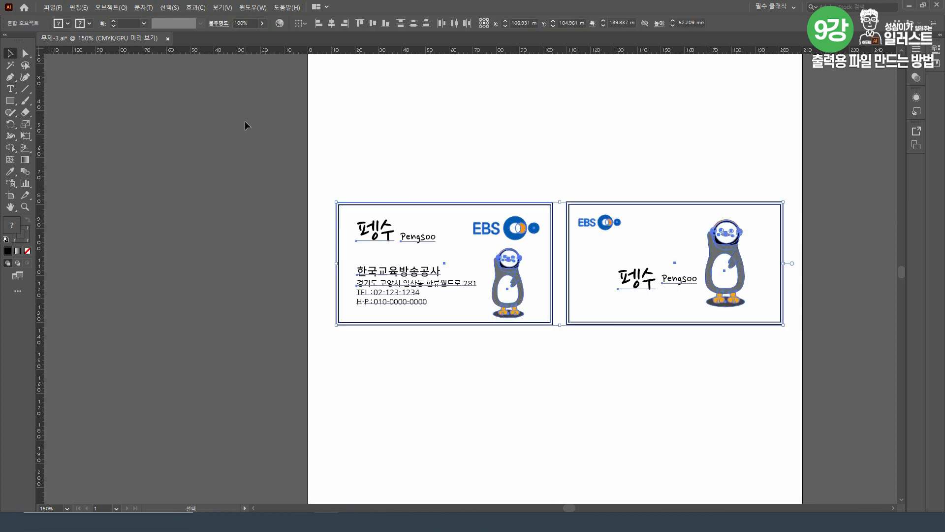
left_click(144, 8)
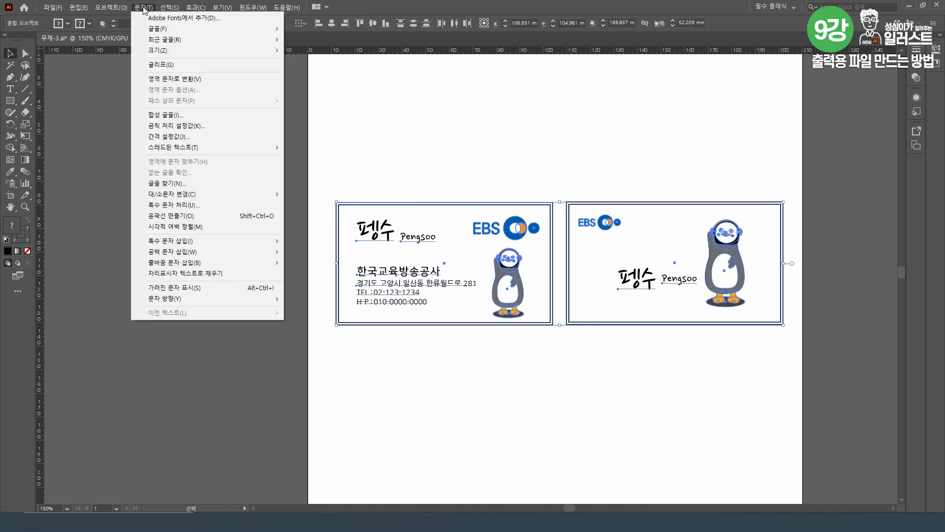
left_click(235, 217)
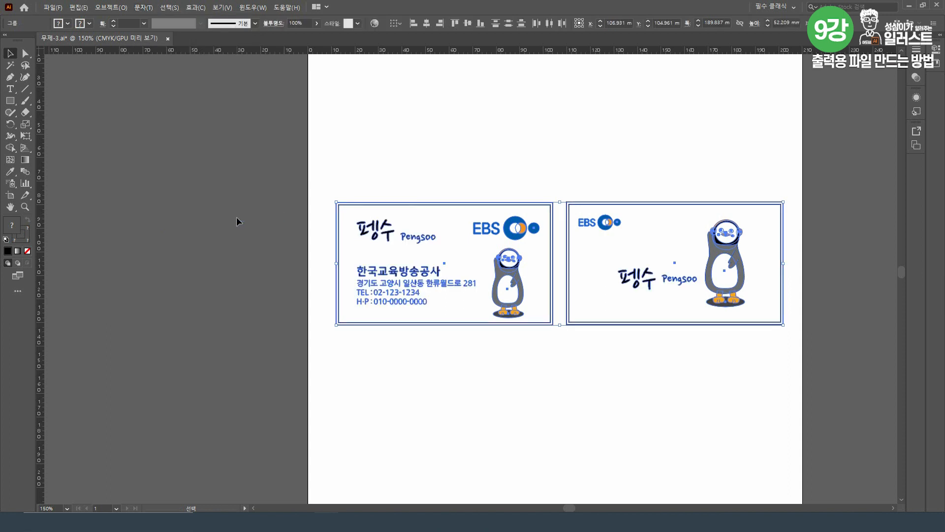
left_click(237, 217)
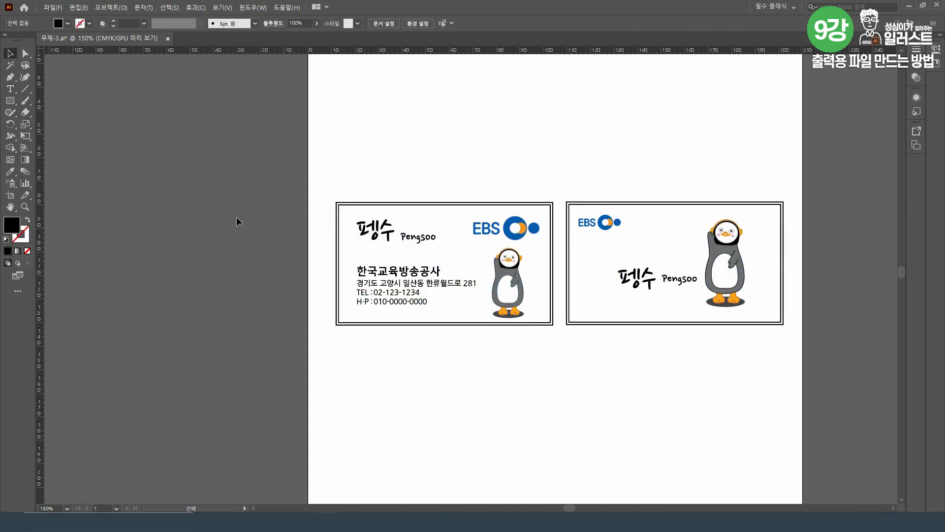
Use Find Font to check that no live fonts are left in the outlined document, and close the dialog
left_click(144, 9)
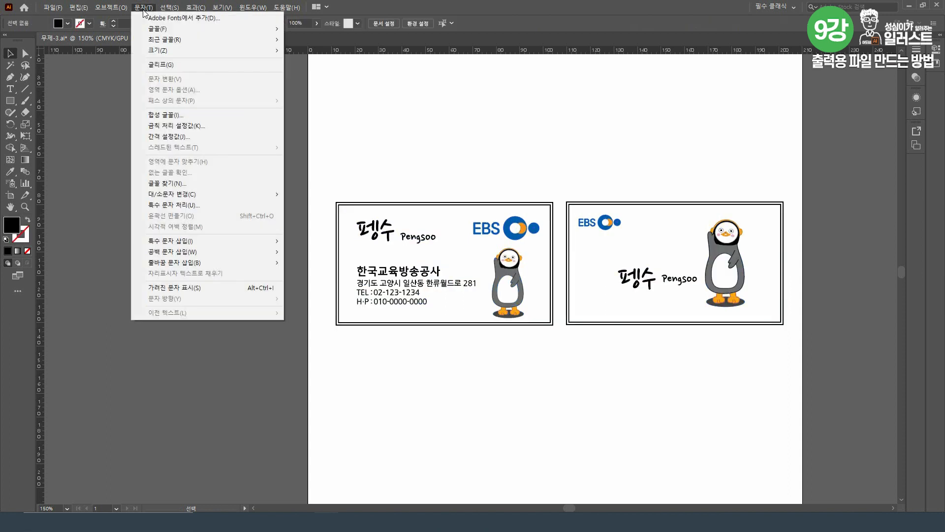
left_click(216, 185)
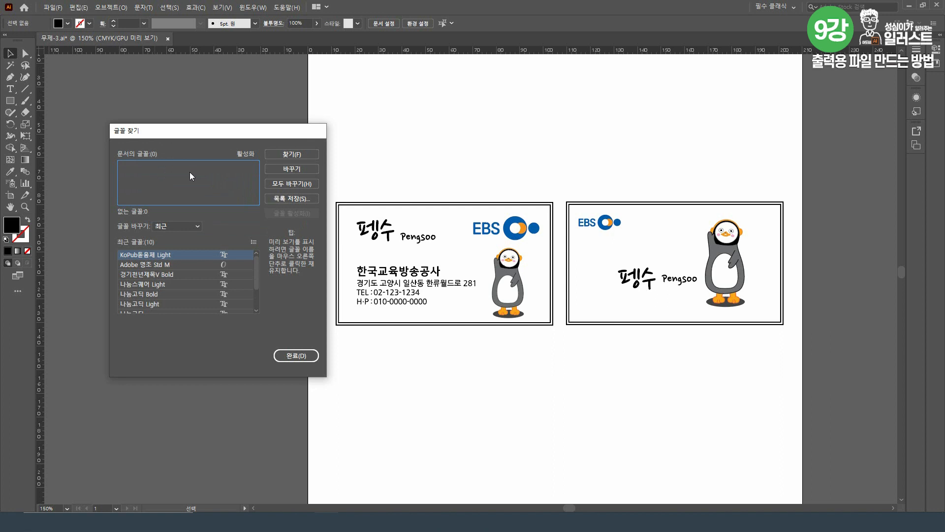
left_click(295, 356)
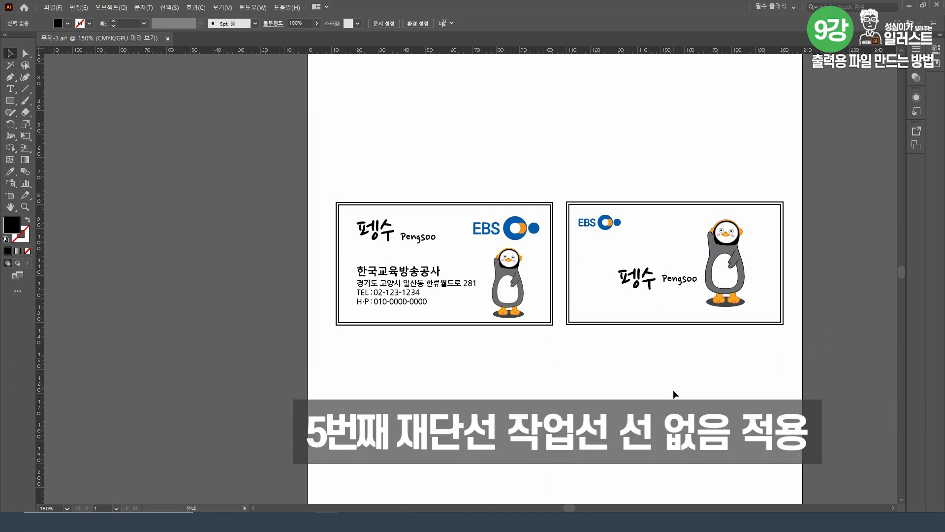
Set the stroke of the trim and work-area border lines on the card with the contact details to None
left_click(448, 204)
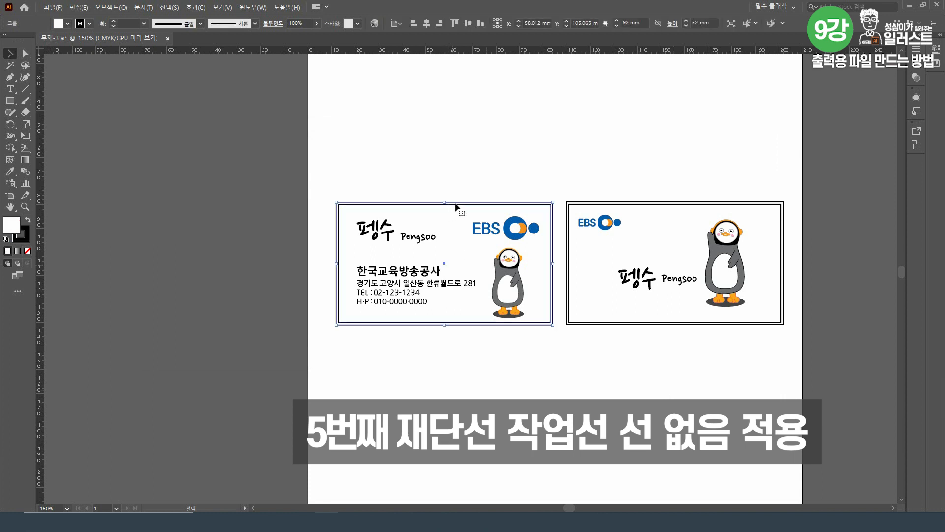
scroll(468, 224, "up", 1)
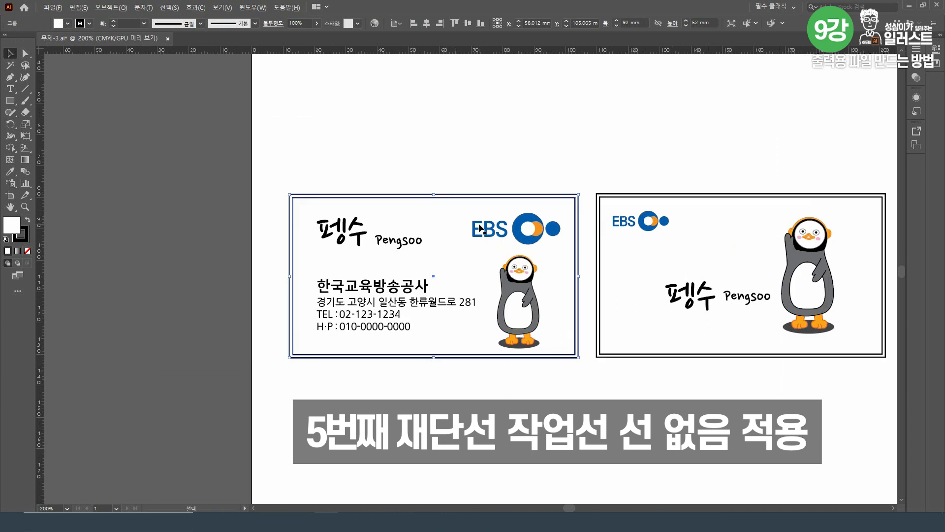
scroll(492, 199, "right", 1)
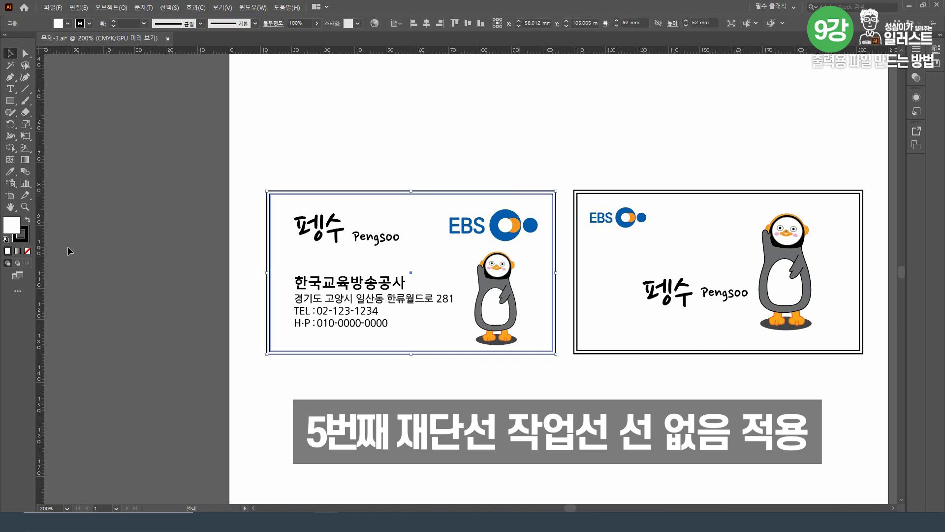
left_click(24, 238)
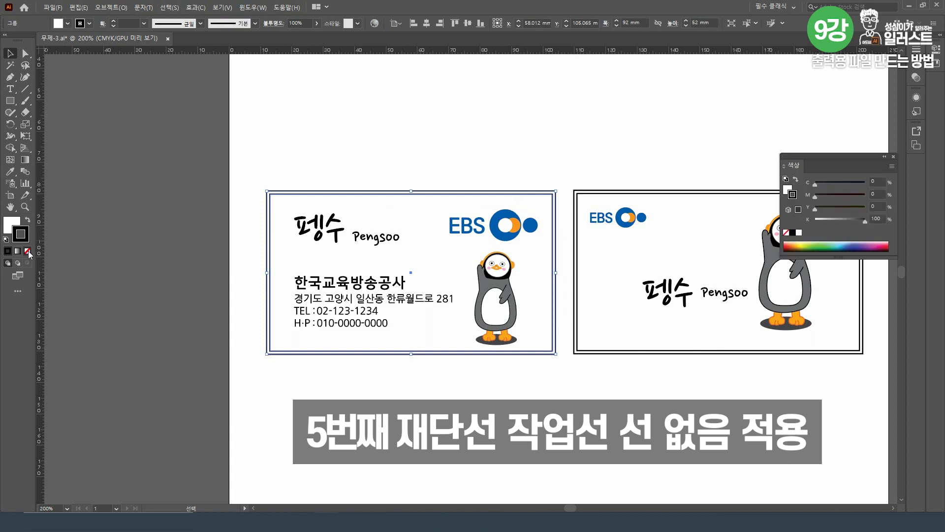
left_click(28, 251)
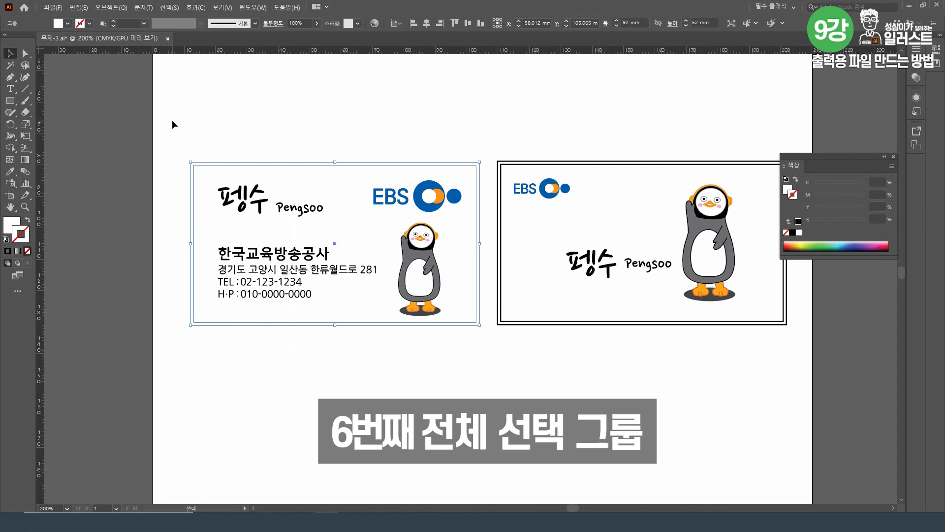
Group all artwork of the card with the contact details, including its strokeless borders
left_click_drag(172, 120, 486, 345)
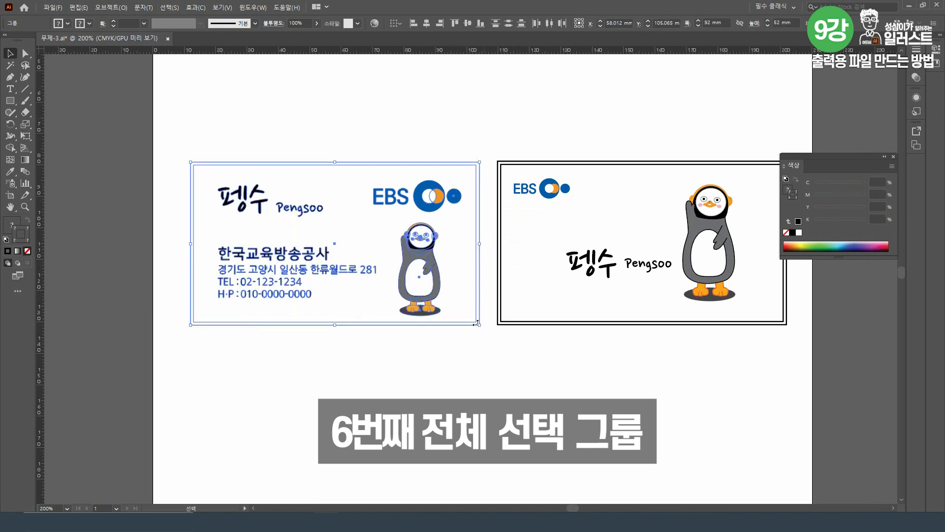
left_click(111, 7)
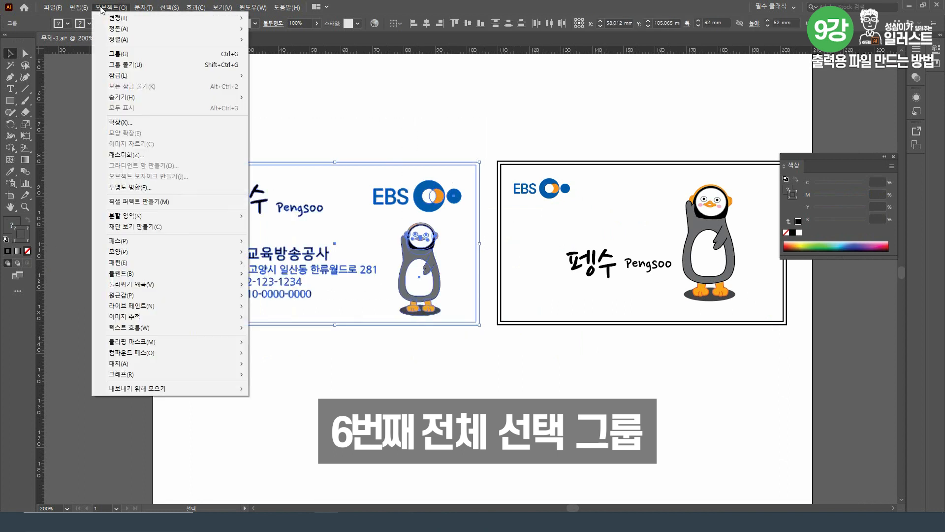
left_click(148, 56)
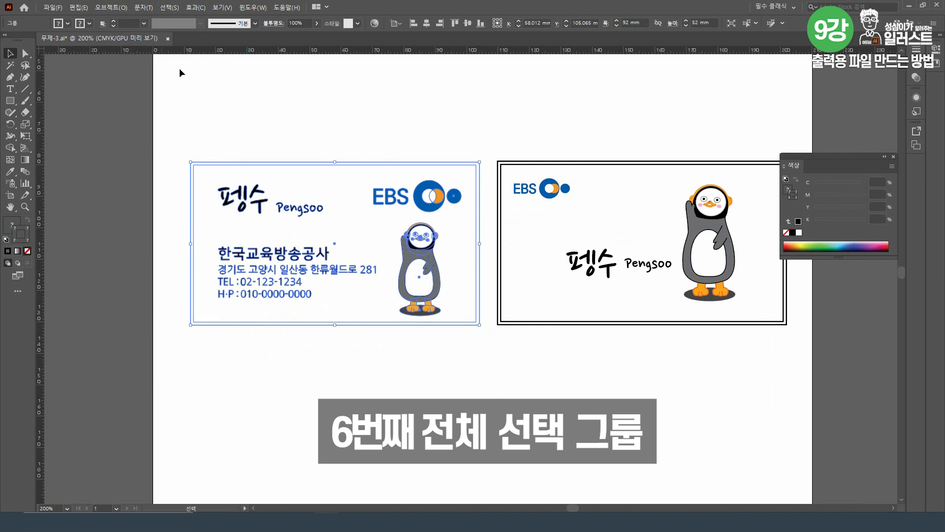
Set the stroke of the border lines on the second card, without contact details, to None and close the color settings
left_click(613, 172)
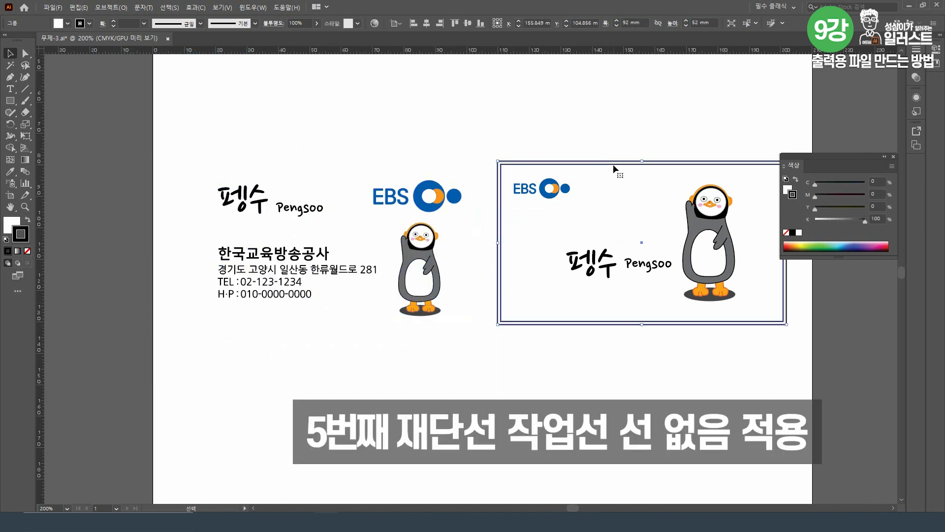
left_click(27, 251)
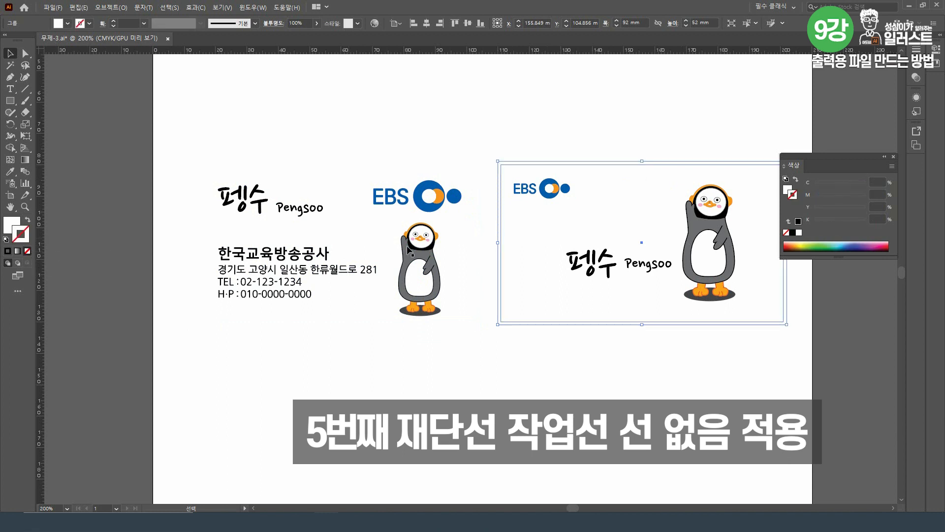
left_click(893, 156)
Group all artwork of the second card, including its strokeless borders
left_click_drag(496, 122, 802, 342)
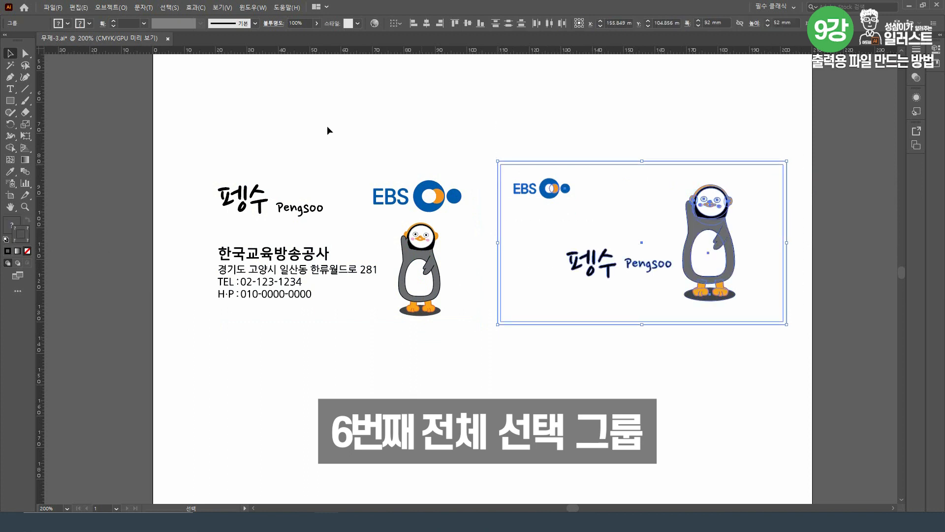
left_click(109, 11)
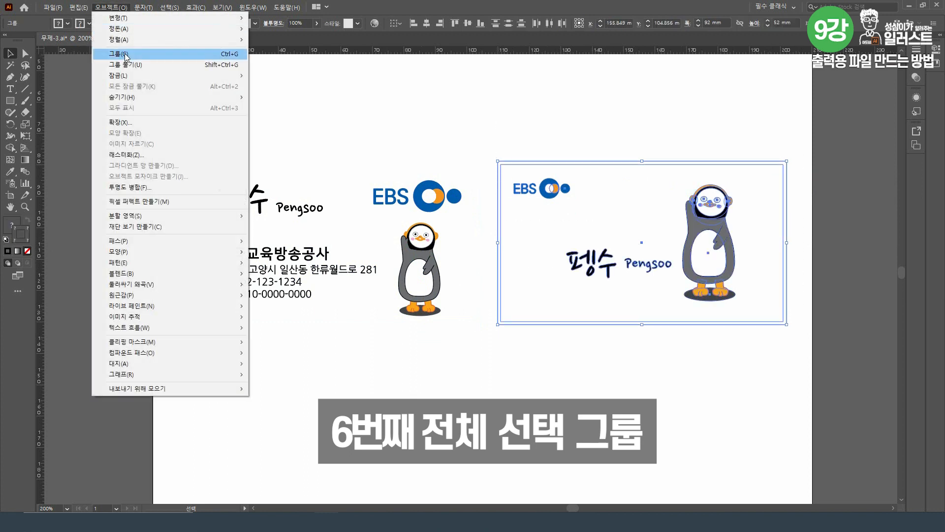
left_click(126, 56)
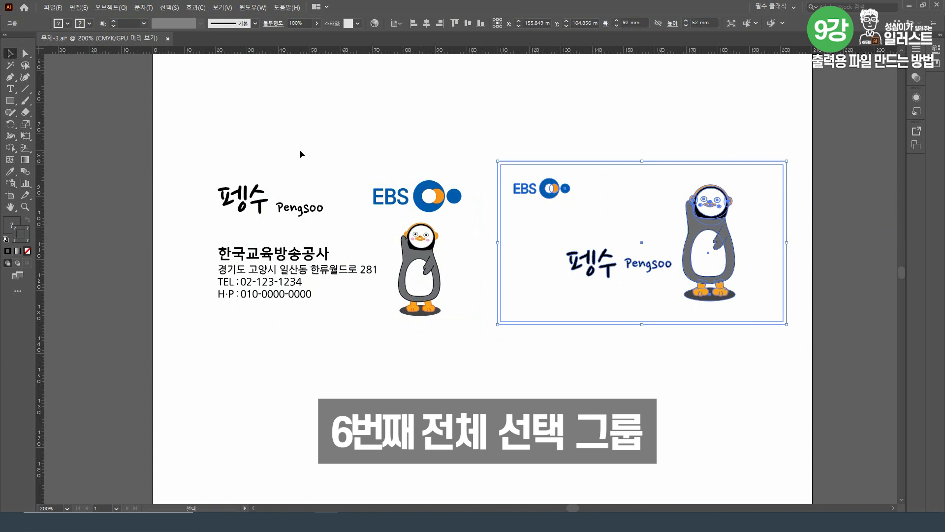
Check the grouping of both cards by selecting each card separately and both together, and clear the selection
left_click(435, 206)
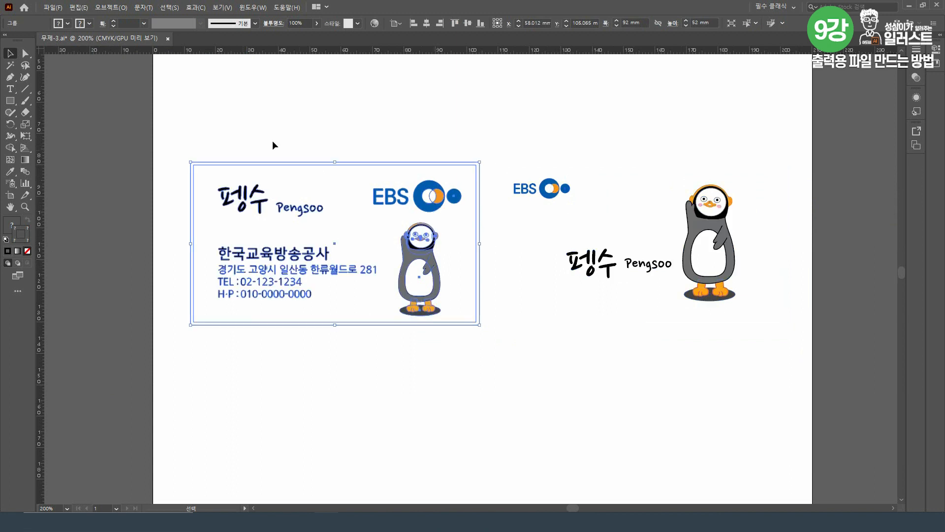
left_click(559, 193)
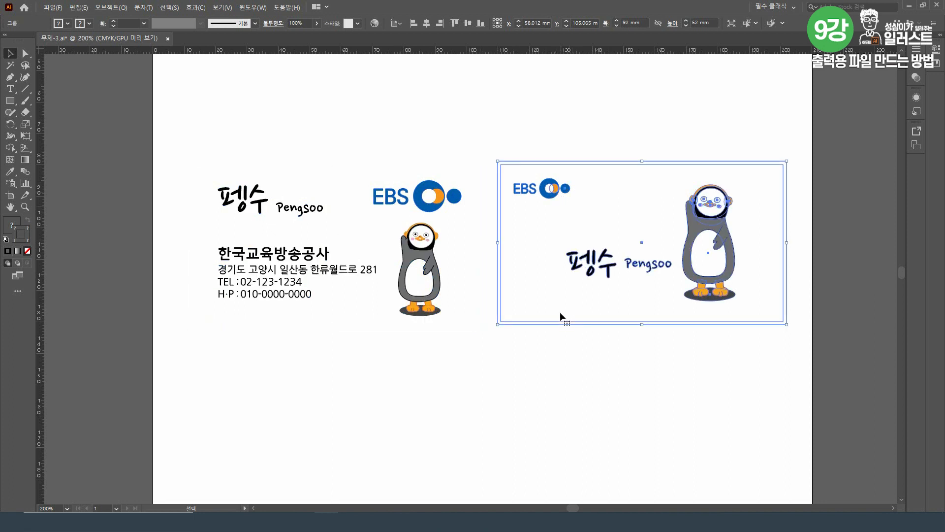
left_click_drag(191, 106, 733, 334)
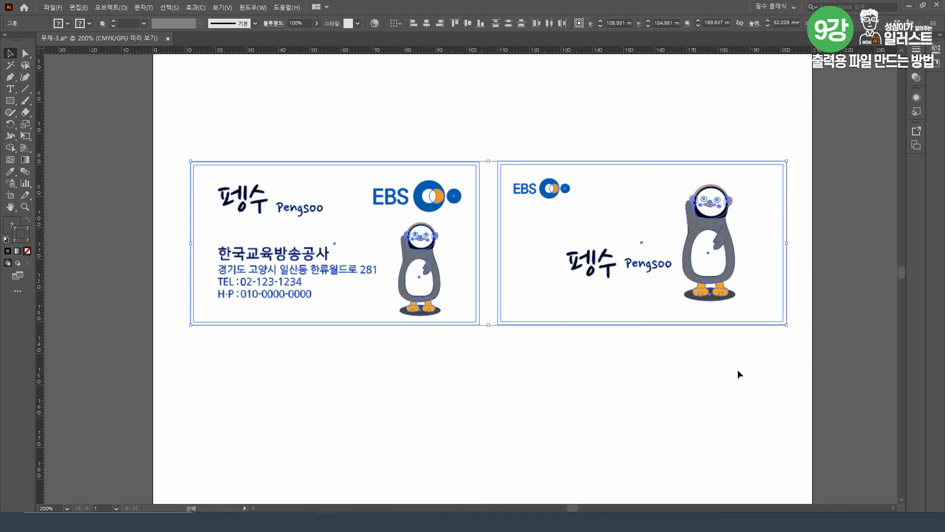
left_click(712, 370)
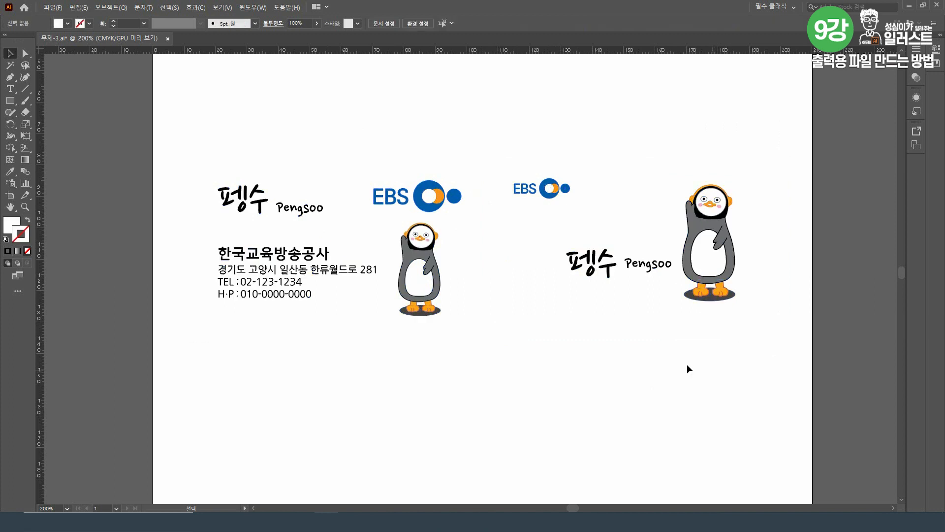
left_click(263, 206)
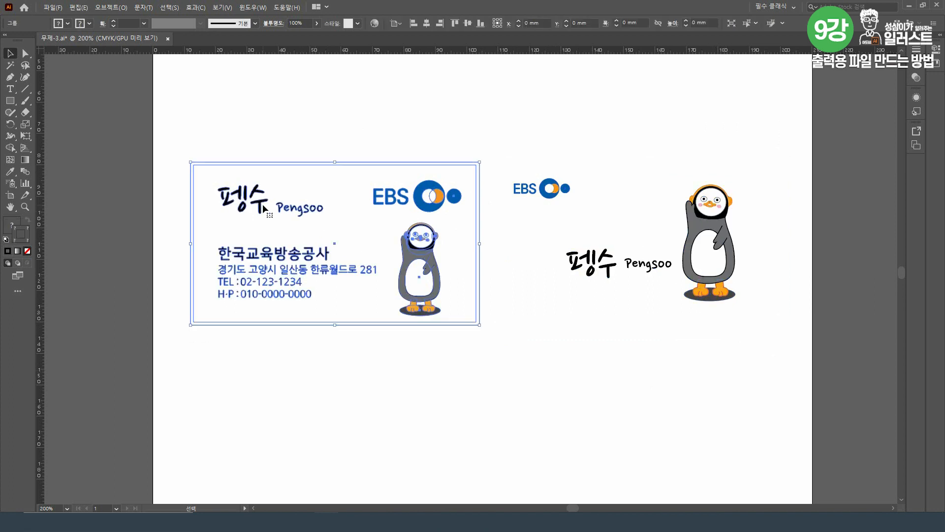
left_click(545, 195)
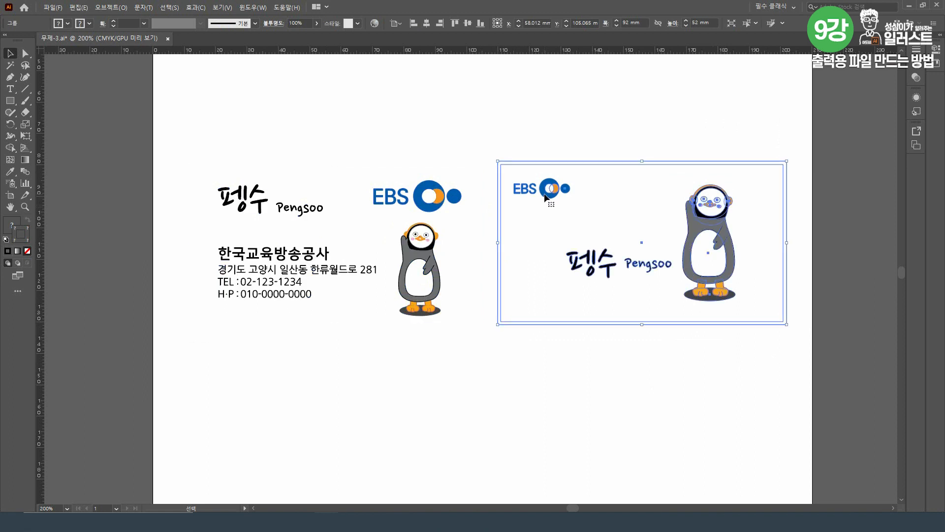
left_click(568, 386)
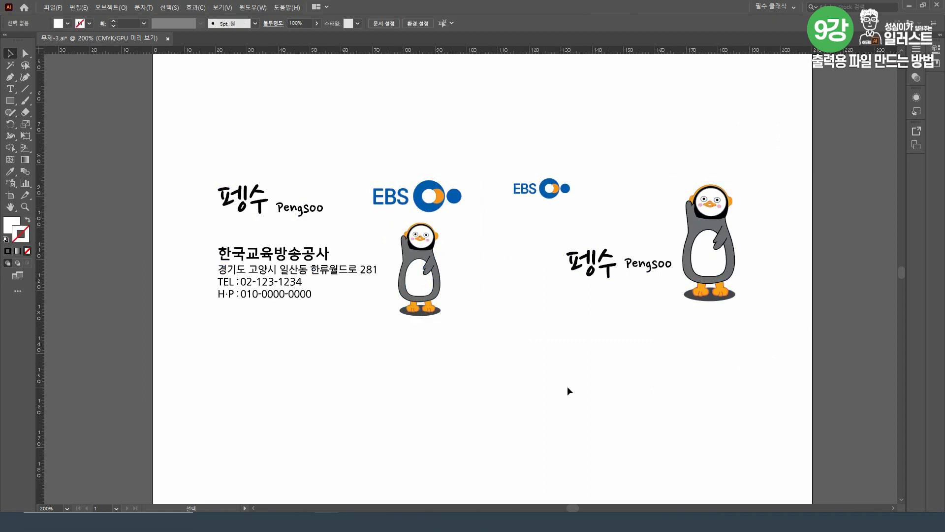
left_click(422, 299)
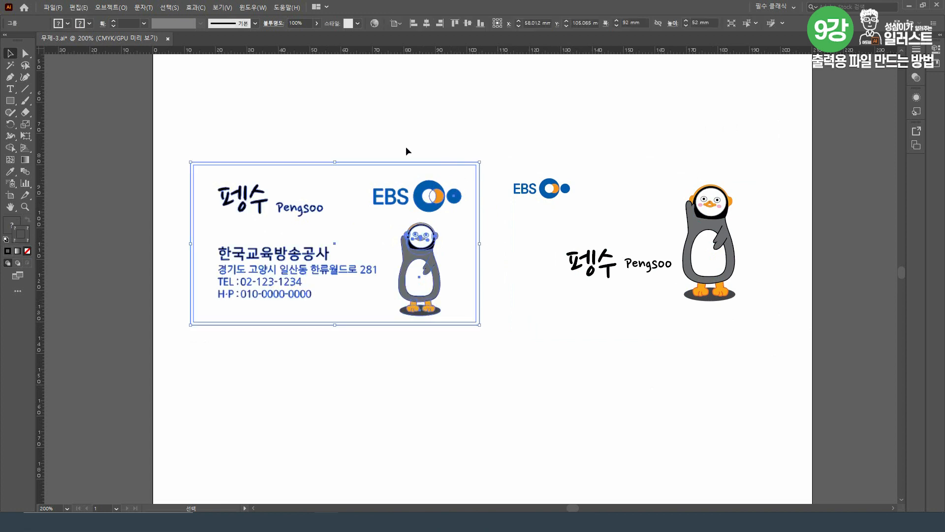
left_click(505, 128)
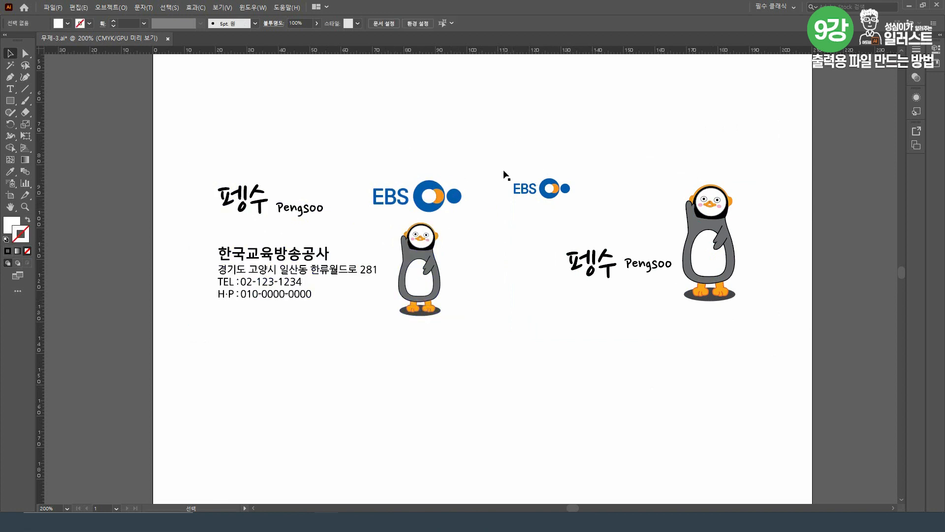
Inspect both cards in Outline view, including their strokeless borders, and switch back to GPU Preview
left_click(222, 7)
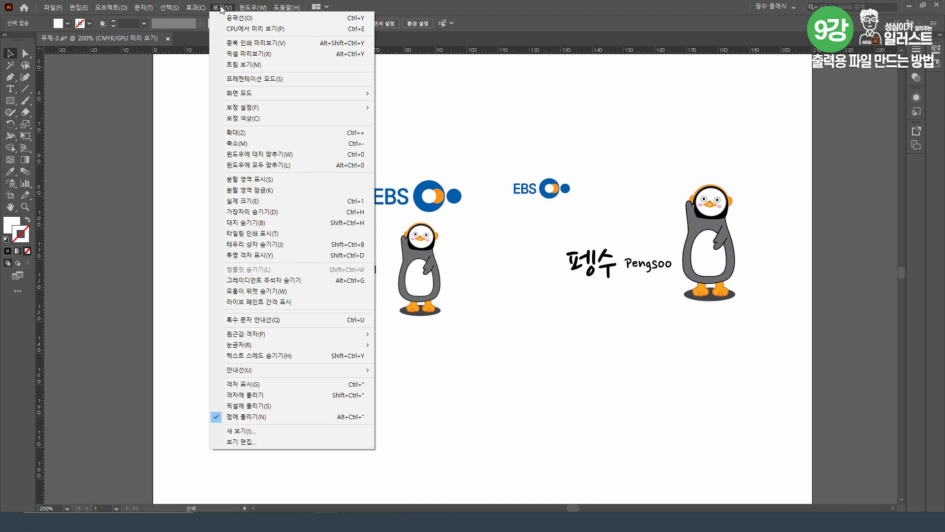
left_click(269, 20)
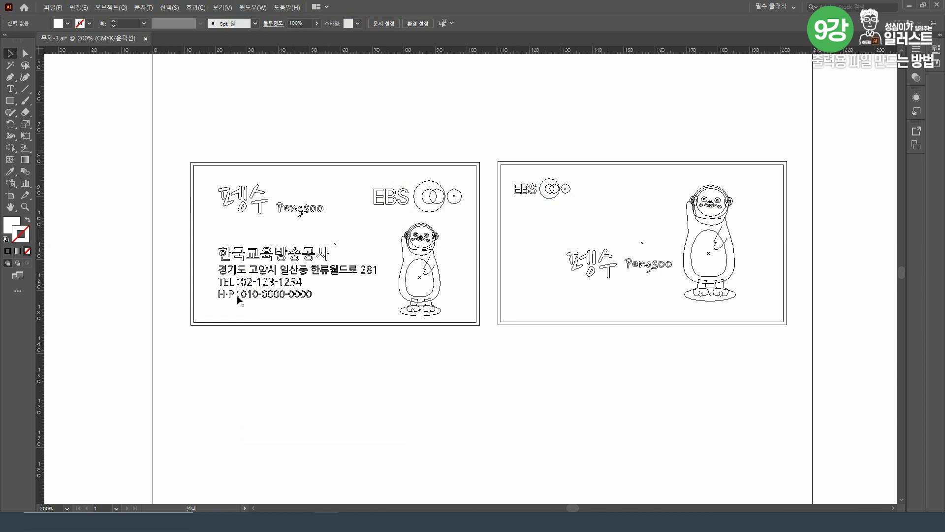
left_click(224, 8)
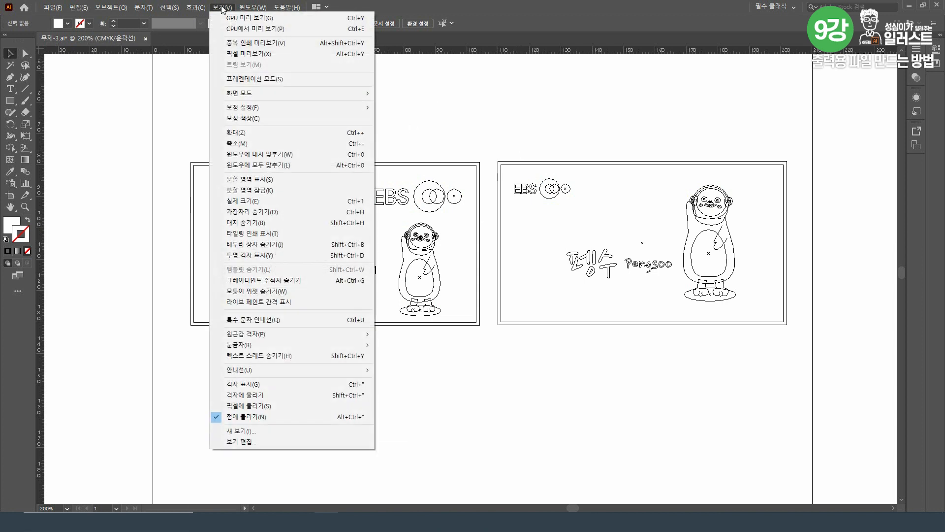
left_click(284, 20)
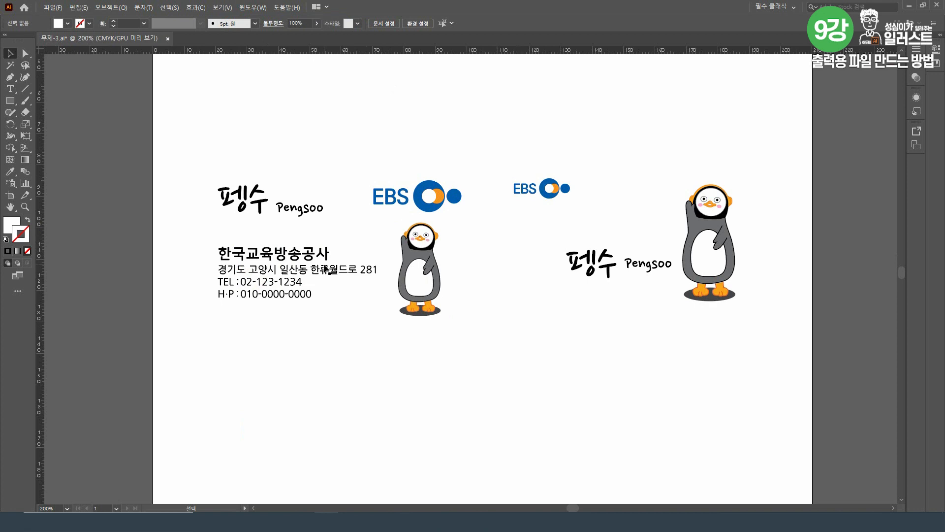
Select the card with the contact details and the second card in turn to check each group, and clear the selection
left_click(260, 219)
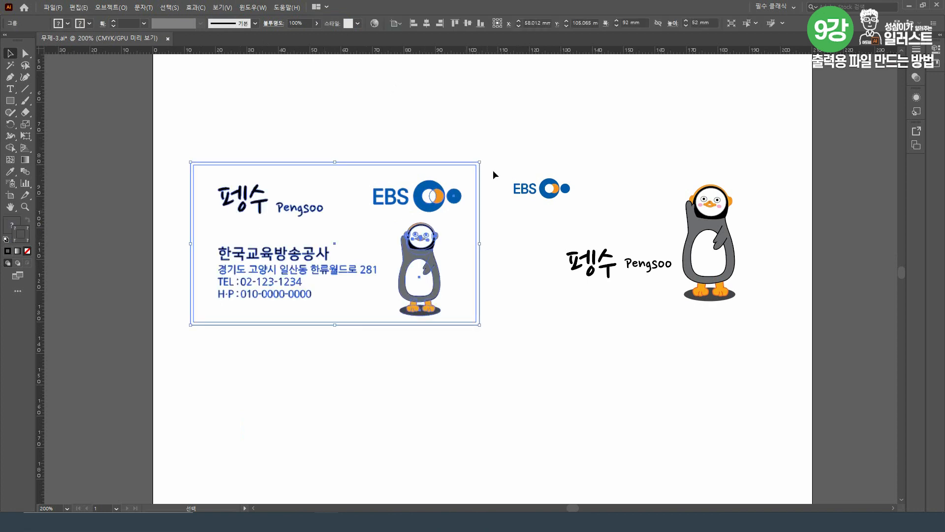
left_click(523, 190)
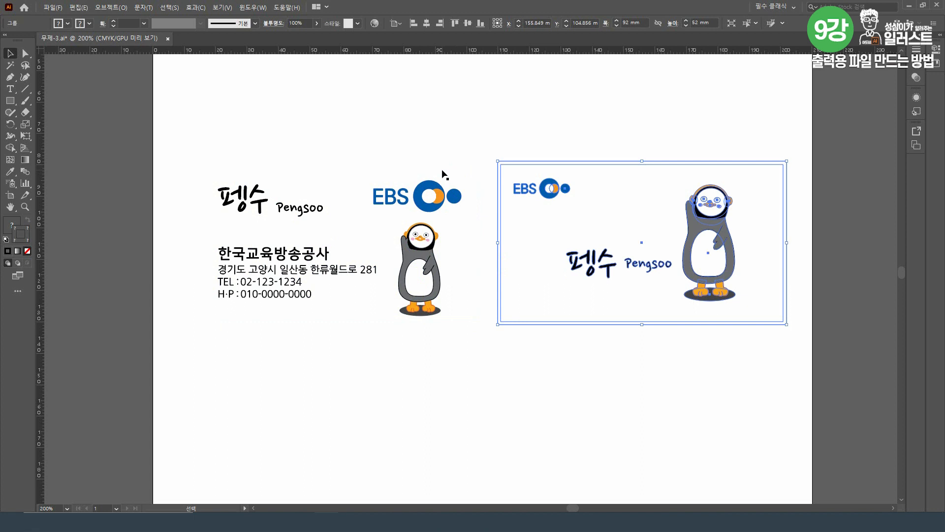
left_click(443, 174)
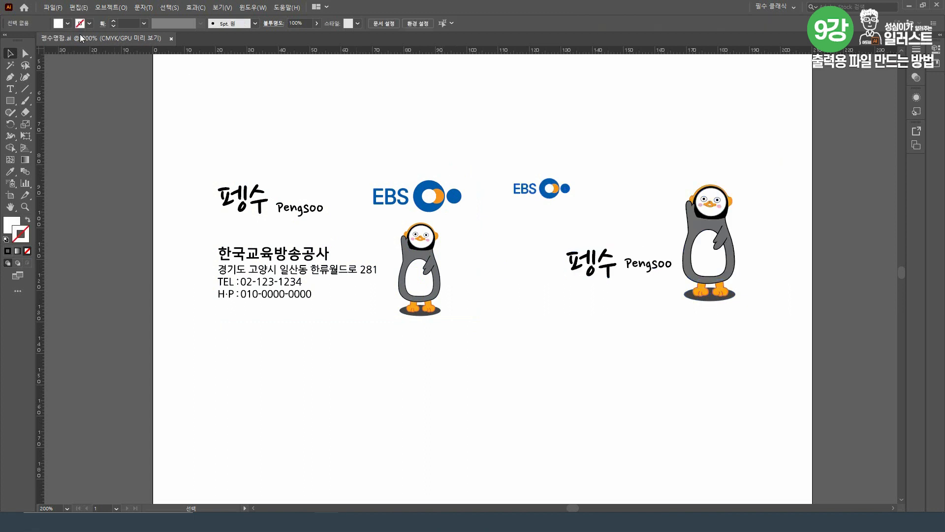
Save the document under the new name 펭수명함(인쇄) as an Adobe Illustrator (*.AI) file in the 펭수 명함 folder
left_click(57, 8)
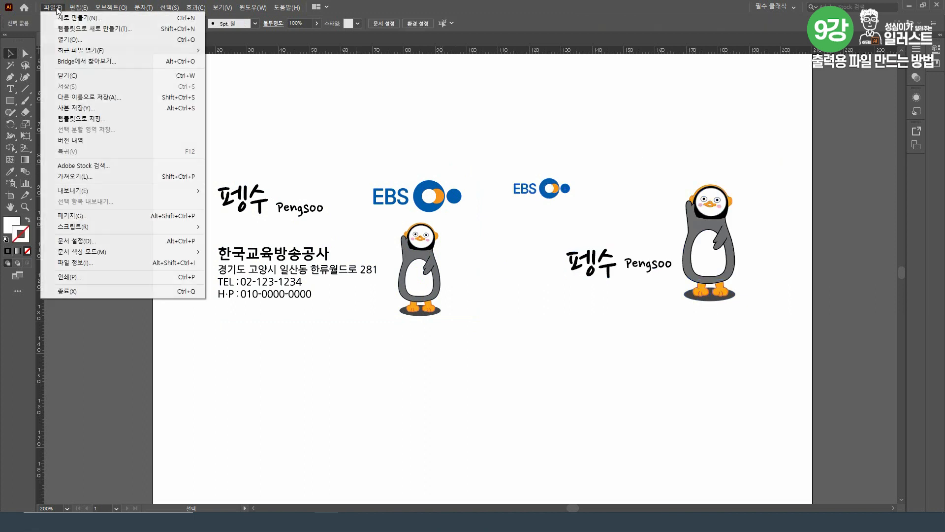
left_click(122, 98)
left_click(247, 315)
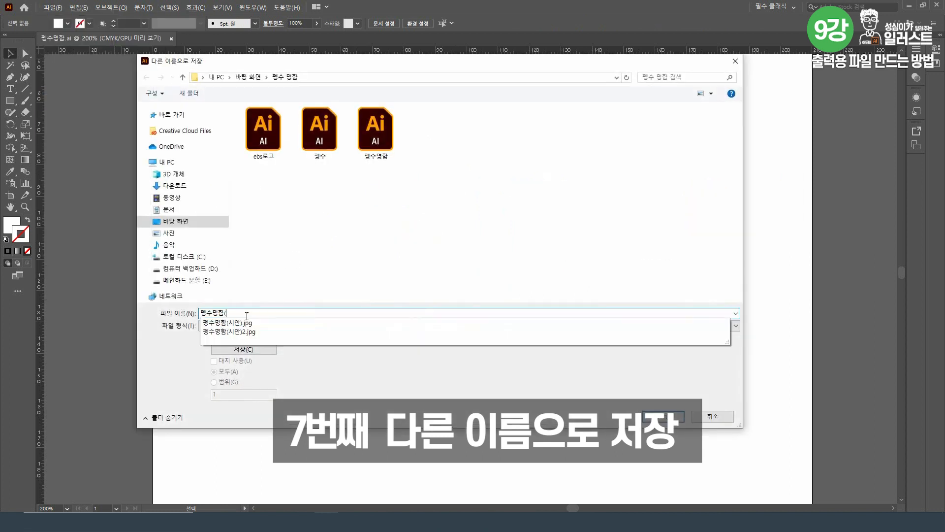
type("인쇄")
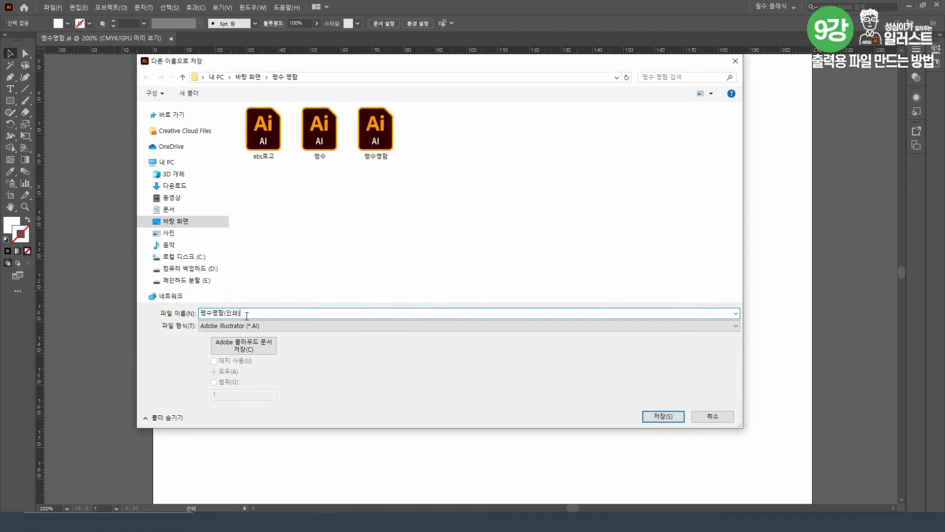
left_click(659, 417)
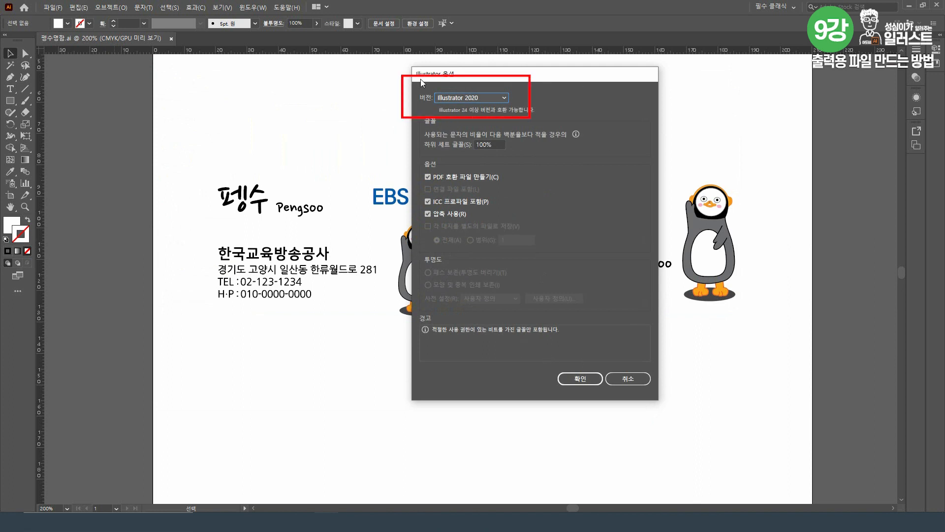
Set the saved file's version to Illustrator CS6 and complete the save, accepting the legacy format
left_click(489, 100)
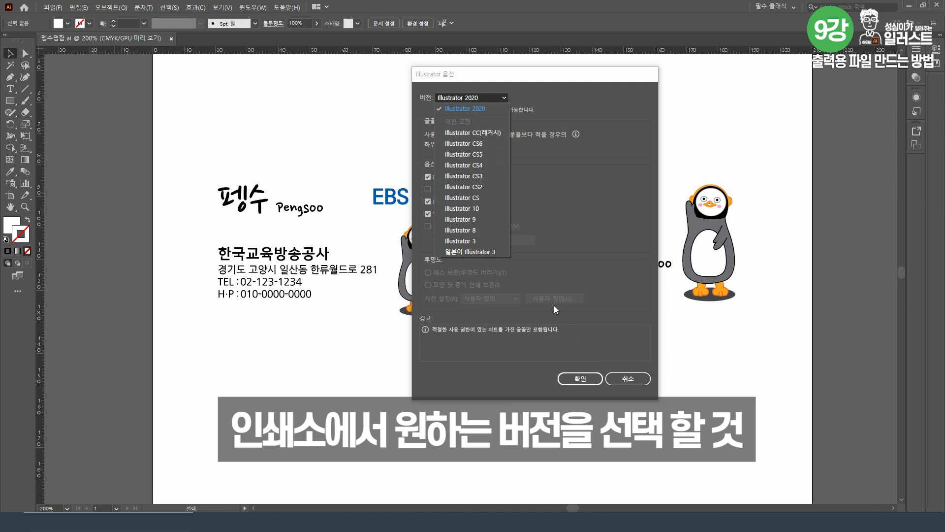
left_click(470, 144)
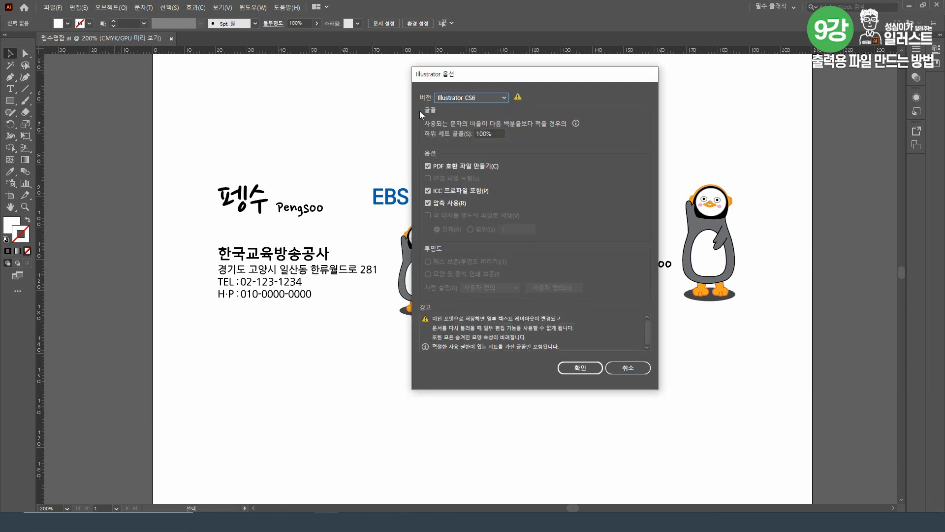
left_click(585, 370)
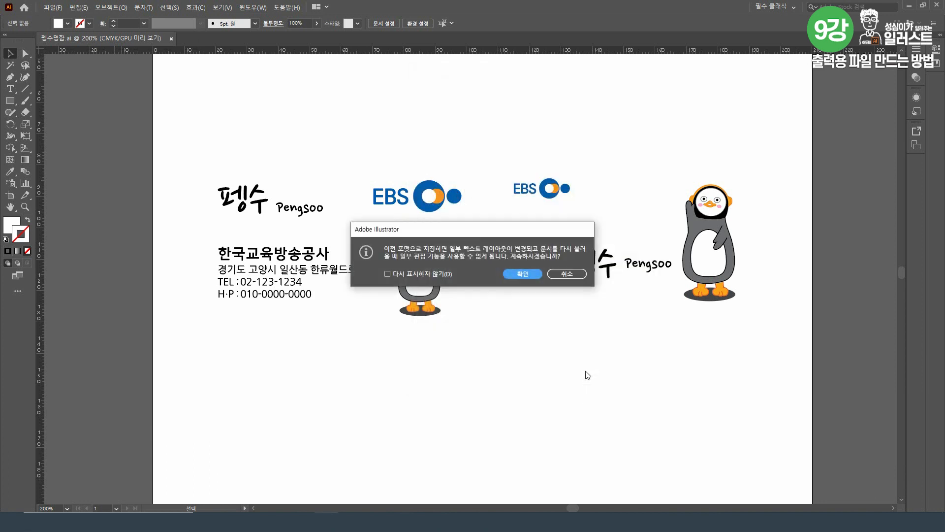
left_click(523, 274)
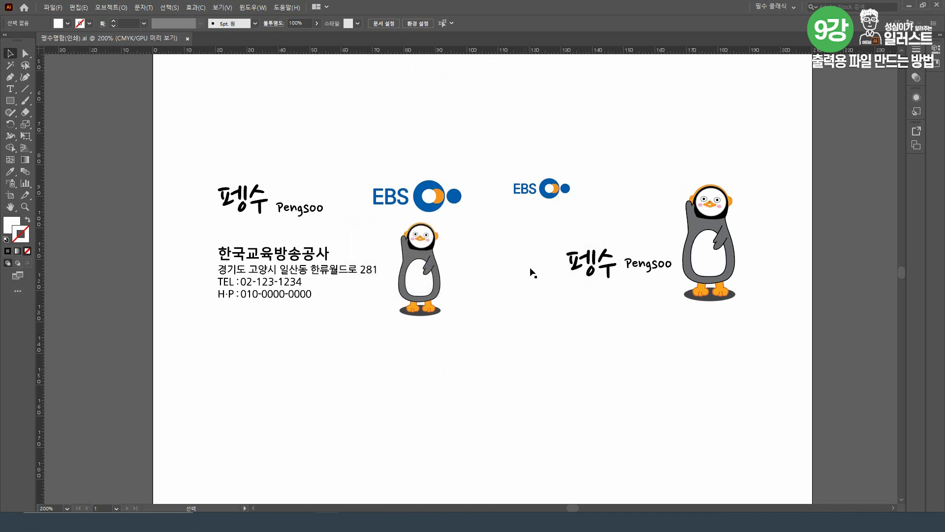